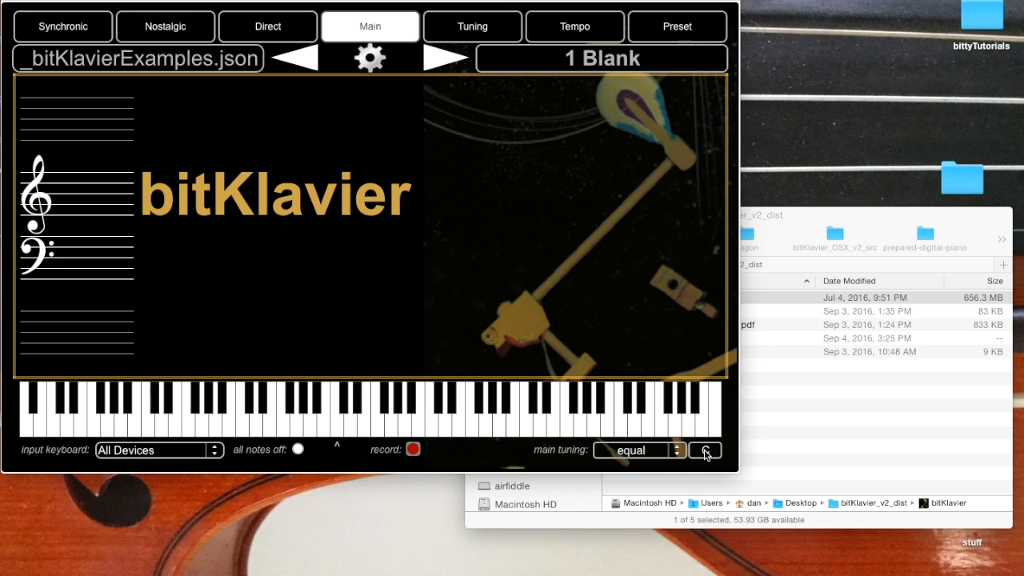
# - Cycle through the running applications and switch to Finder with the bitKlavier_v2_dist folder
pyautogui.press('super+Tab')
pyautogui.press('super+Tab')
pyautogui.press('super+Tab')
pyautogui.press('super+Tab')
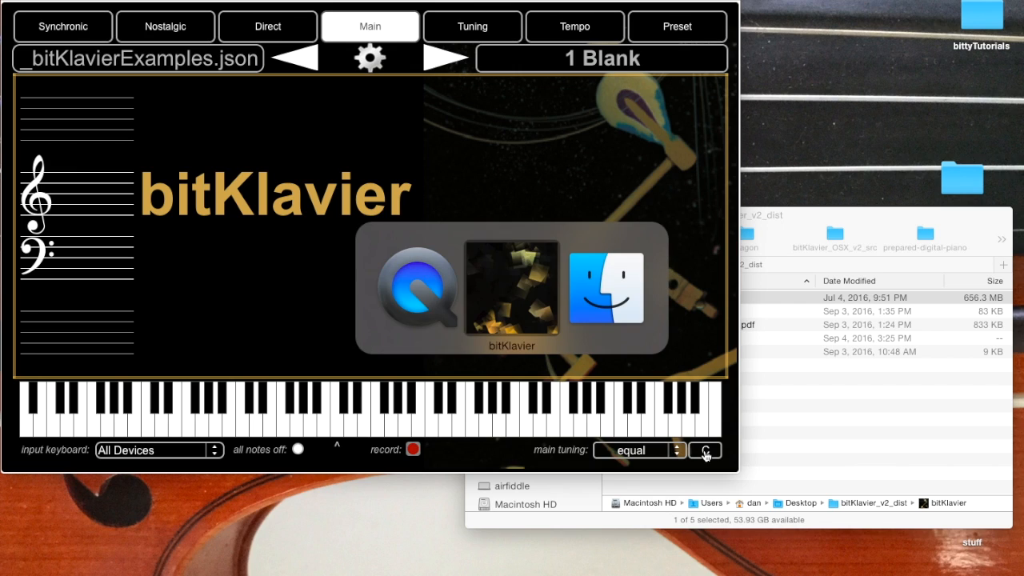
pyautogui.press('super+Tab')
pyautogui.press('super+Tab')
pyautogui.press('super+Tab')
pyautogui.click(798, 232)
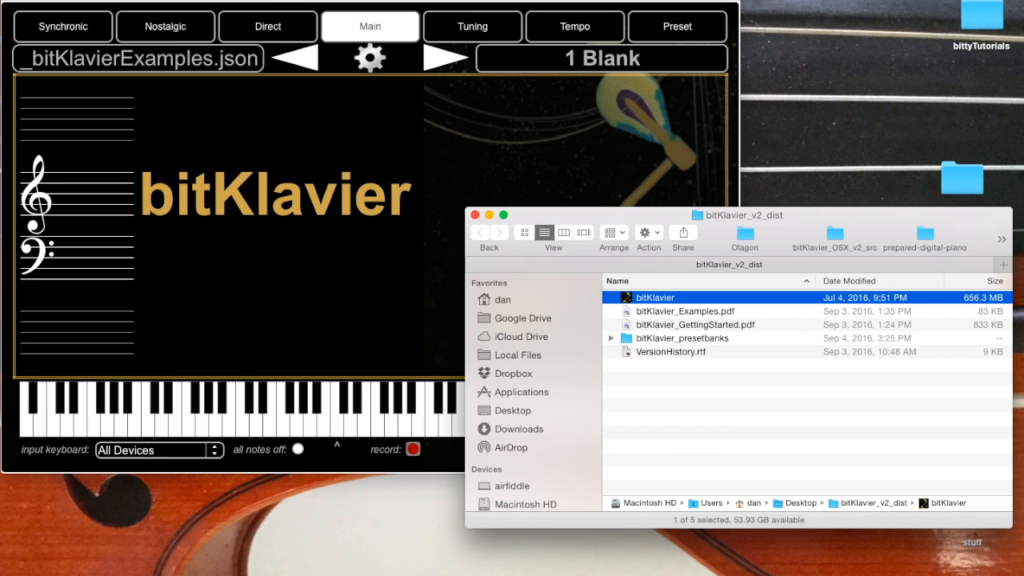
# - Move the main bitKlavier window out of the way to inspect the sample loading log, and move it back to its place
pyautogui.moveTo(494, 0); pyautogui.dragTo(524, 187)
pyautogui.click(465, 90)
pyautogui.click(629, 187)
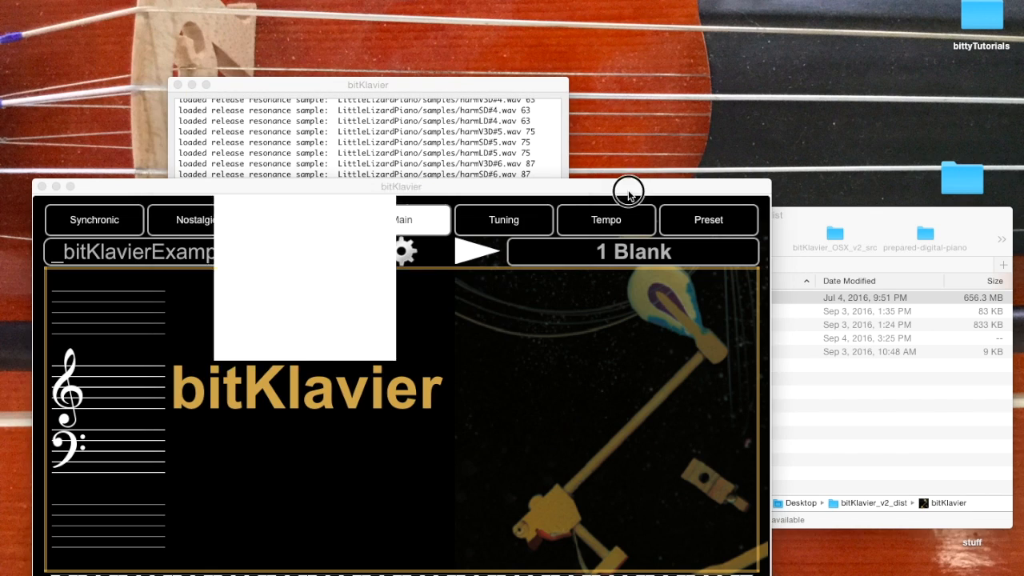
pyautogui.click(448, 84)
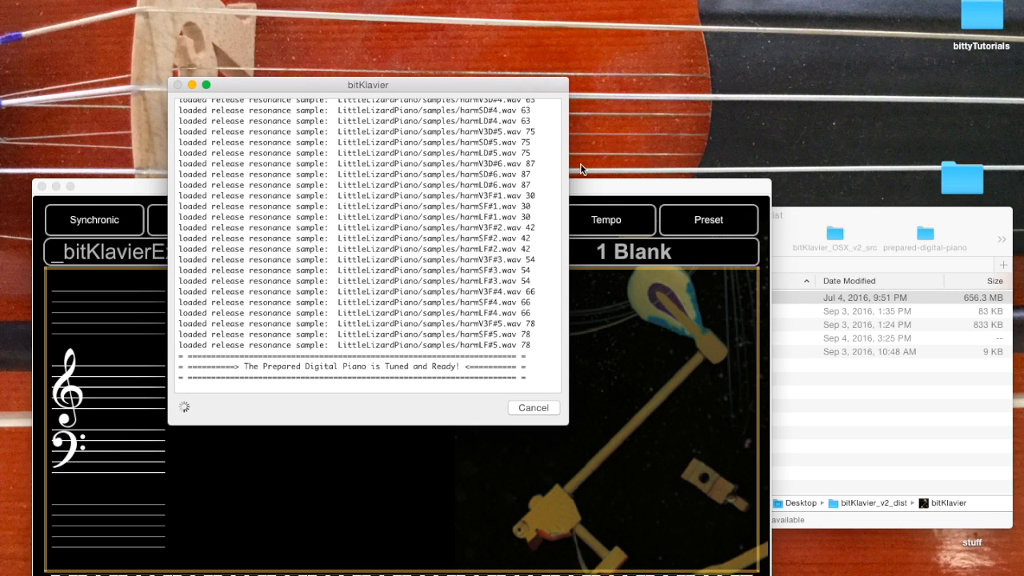
pyautogui.click(627, 192)
pyautogui.moveTo(627, 196); pyautogui.dragTo(595, 2)
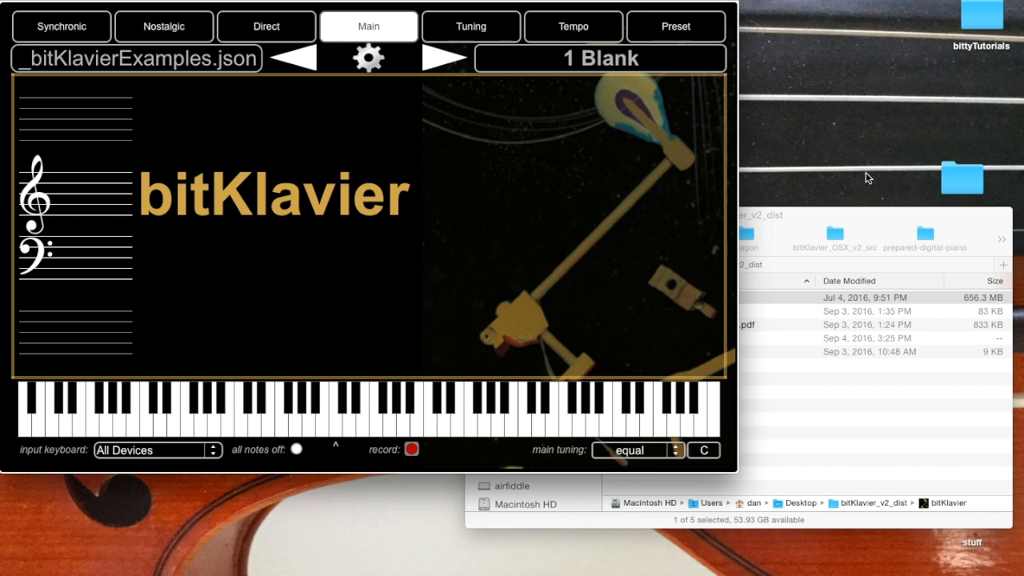
# - Bring Finder forward, return to bitKlavier, and check which devices are offered as input keyboard
pyautogui.click(805, 217)
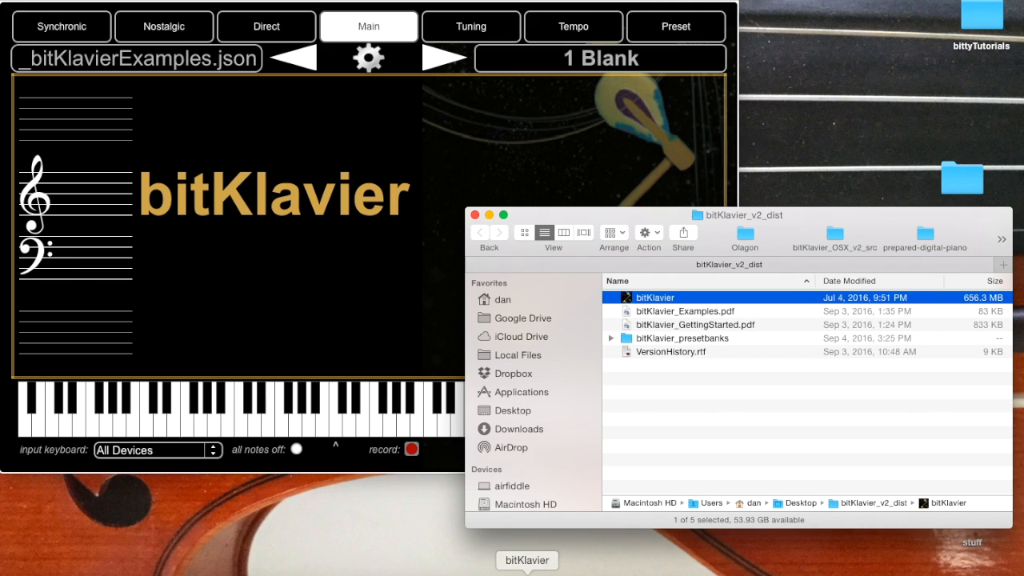
pyautogui.click(452, 2)
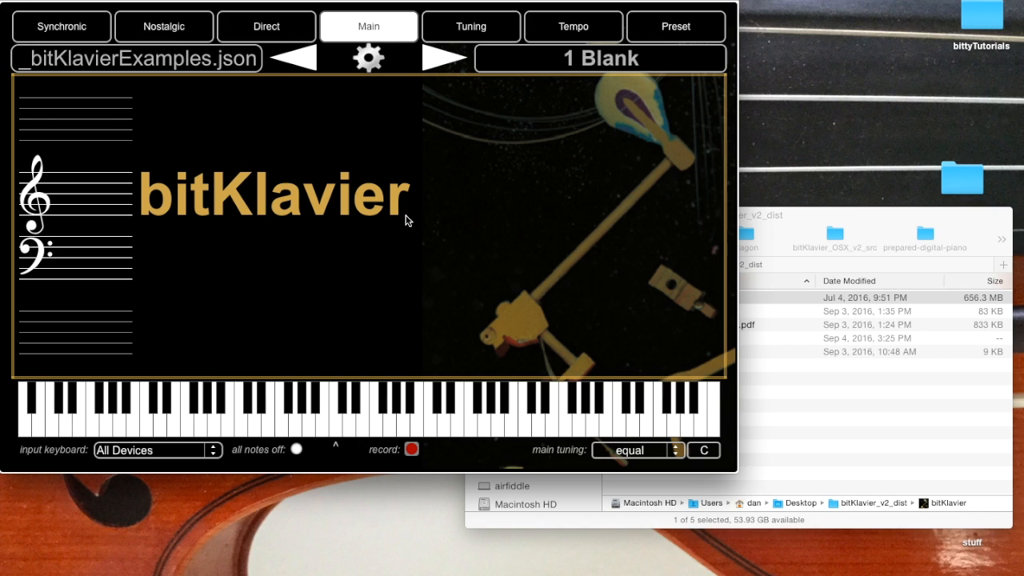
pyautogui.click(171, 451)
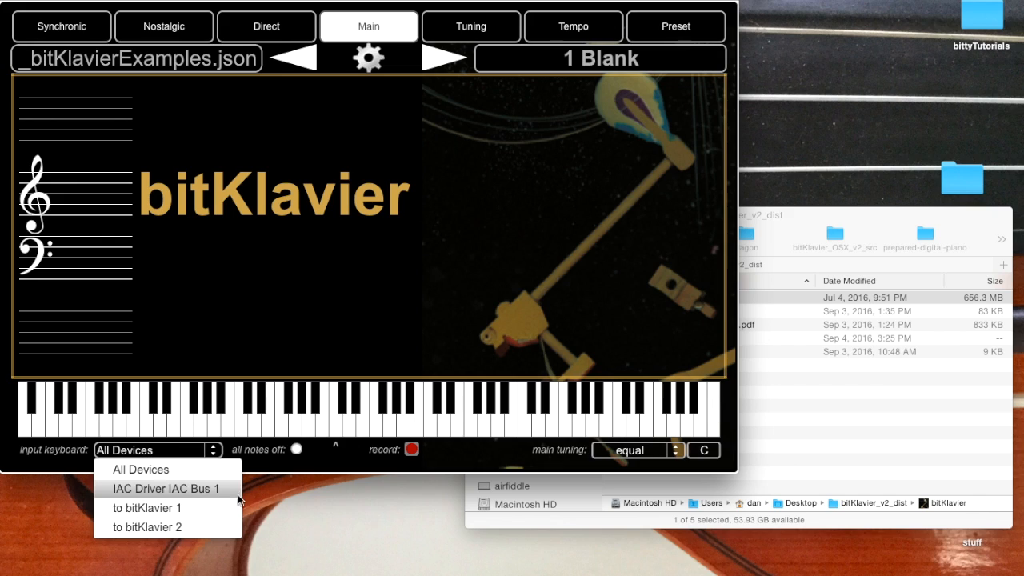
pyautogui.click(386, 464)
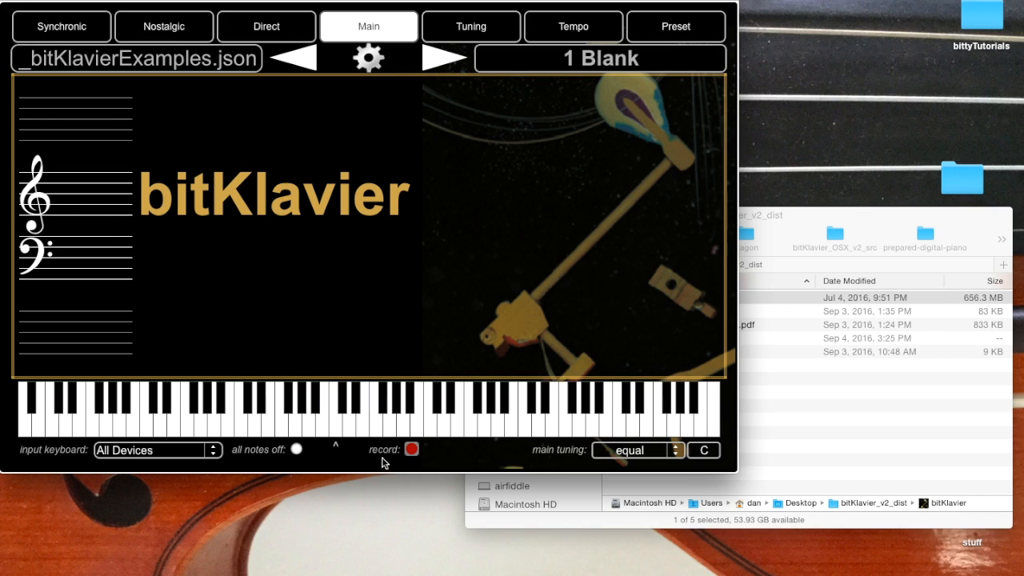
pyautogui.click(132, 452)
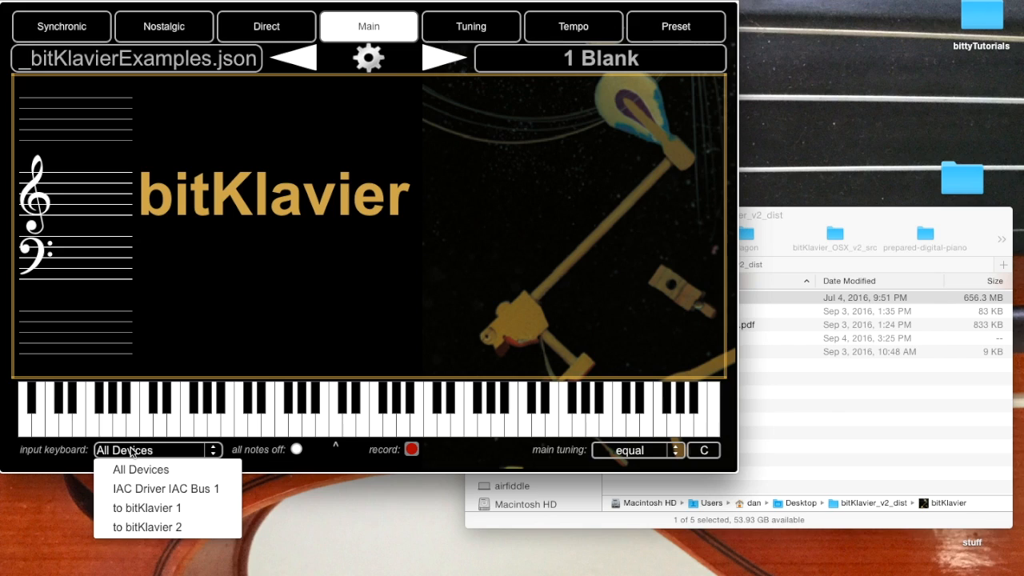
pyautogui.click(267, 465)
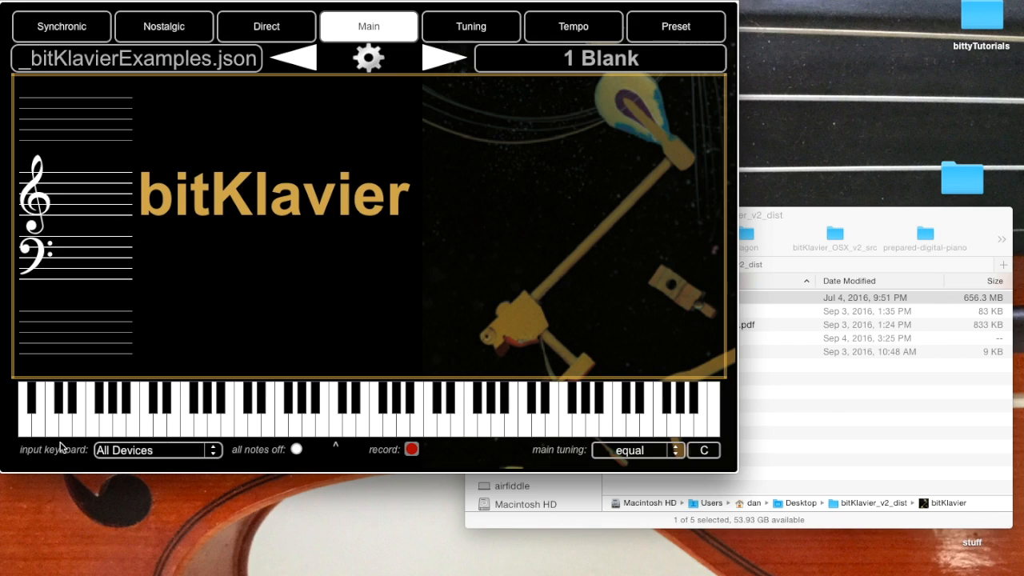
pyautogui.click(152, 453)
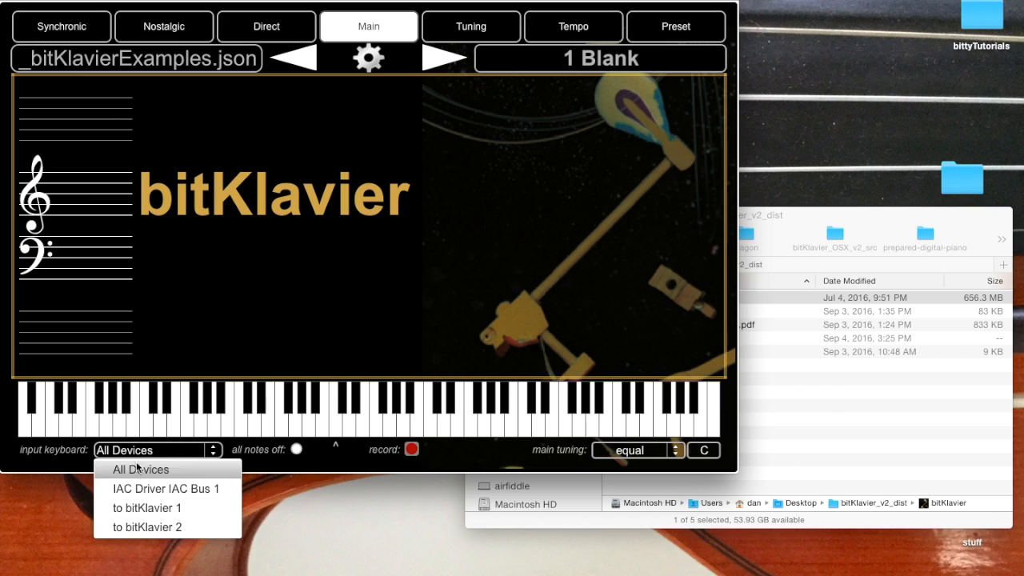
pyautogui.click(61, 469)
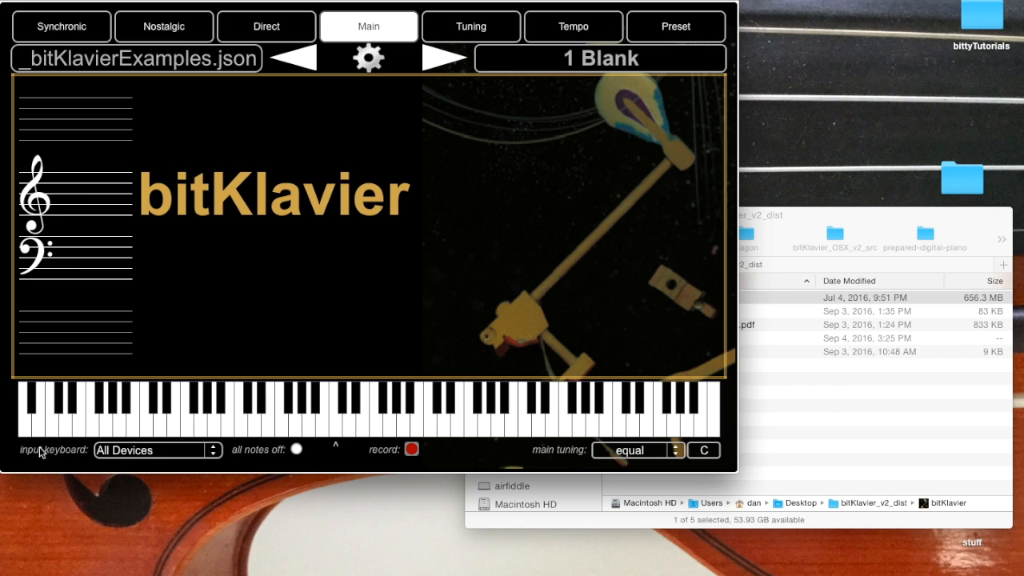
pyautogui.click(149, 453)
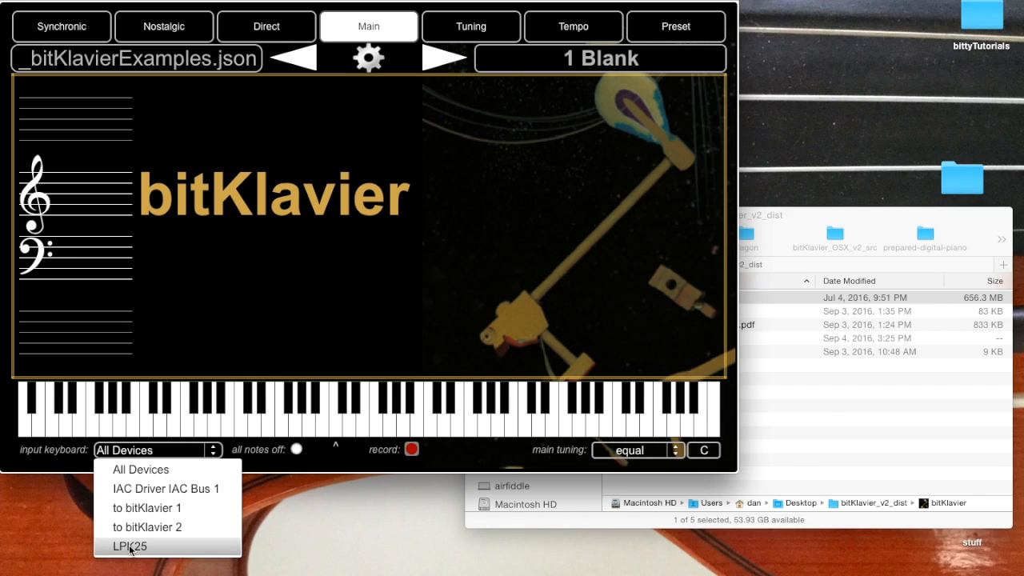
pyautogui.click(66, 463)
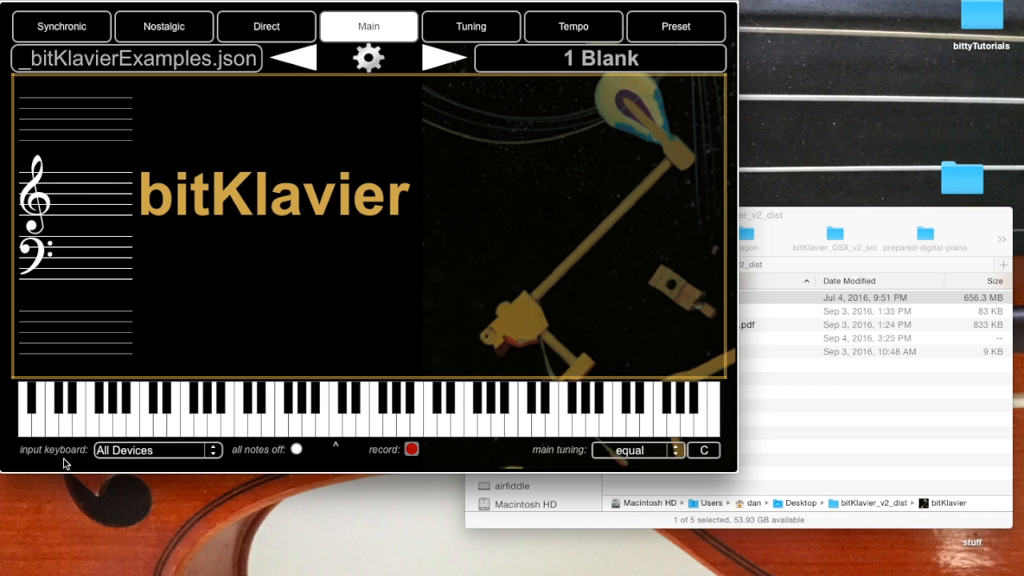
# - Enable middle C in the direct keymap, try a gain of 0, and set the gain back to 1
pyautogui.click(282, 24)
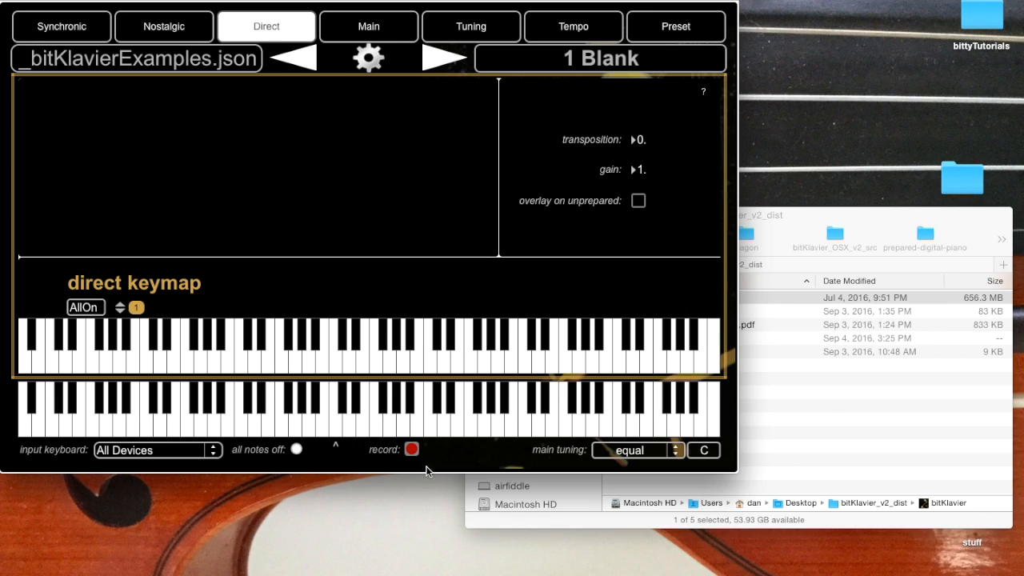
pyautogui.click(334, 360)
pyautogui.moveTo(648, 177); pyautogui.dragTo(648, 192)
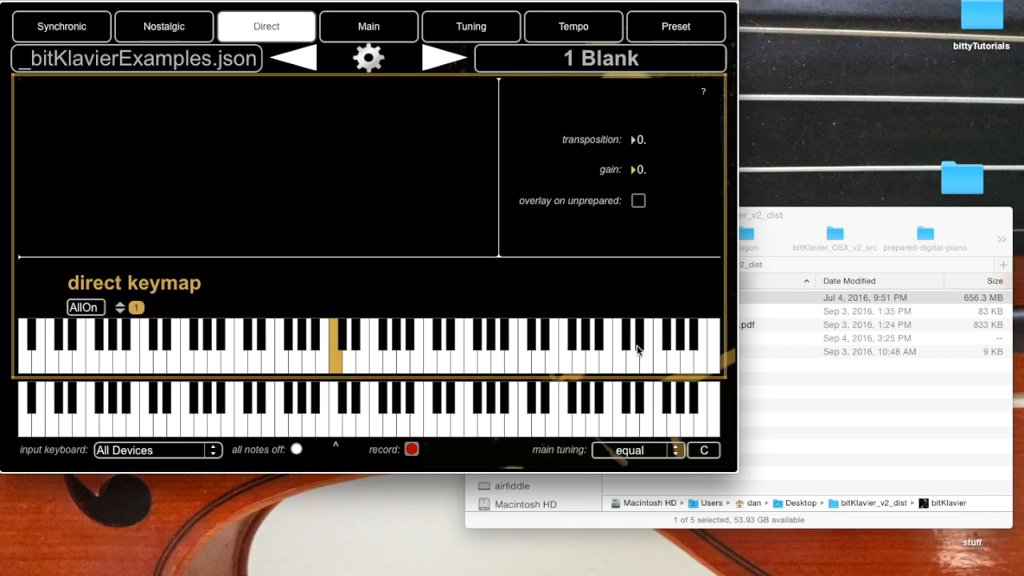
pyautogui.click(647, 171)
pyautogui.write('1')
# - Try a transposition of 7, overlay the direct preparation on the unprepared notes, and set the transposition to -12
pyautogui.click(641, 140)
pyautogui.write('7')
pyautogui.click(639, 201)
pyautogui.click(640, 140)
pyautogui.write('-12')
# - Apply the AllOn preset to the direct keymap and replace it with AllOff
pyautogui.click(86, 307)
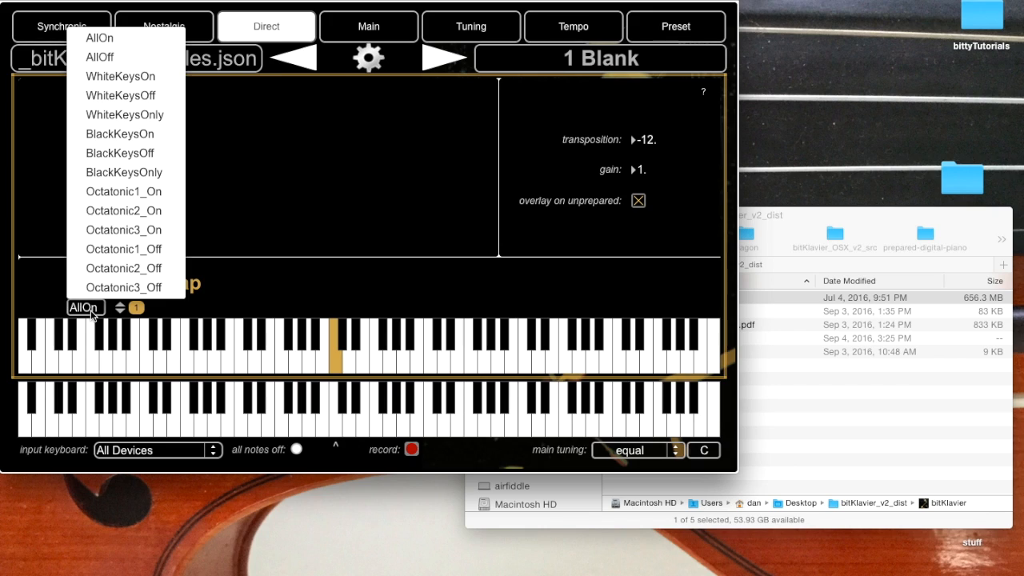
pyautogui.click(105, 38)
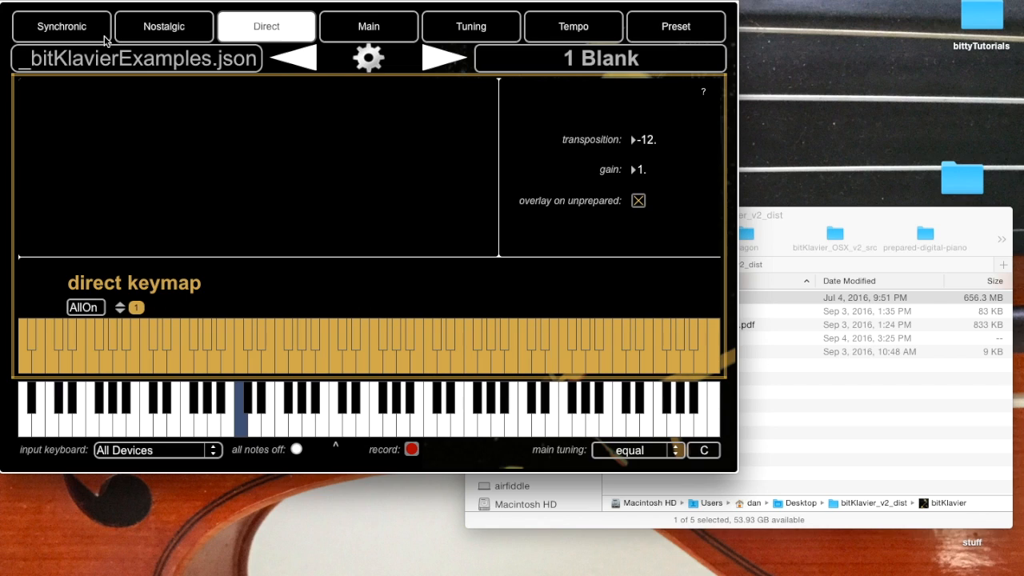
pyautogui.click(88, 308)
pyautogui.click(143, 59)
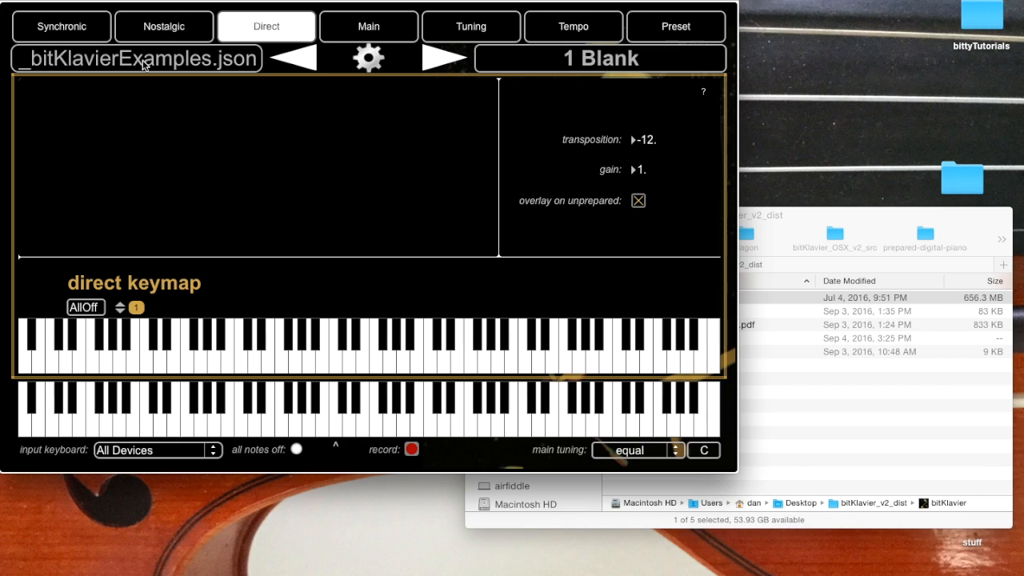
pyautogui.click(102, 308)
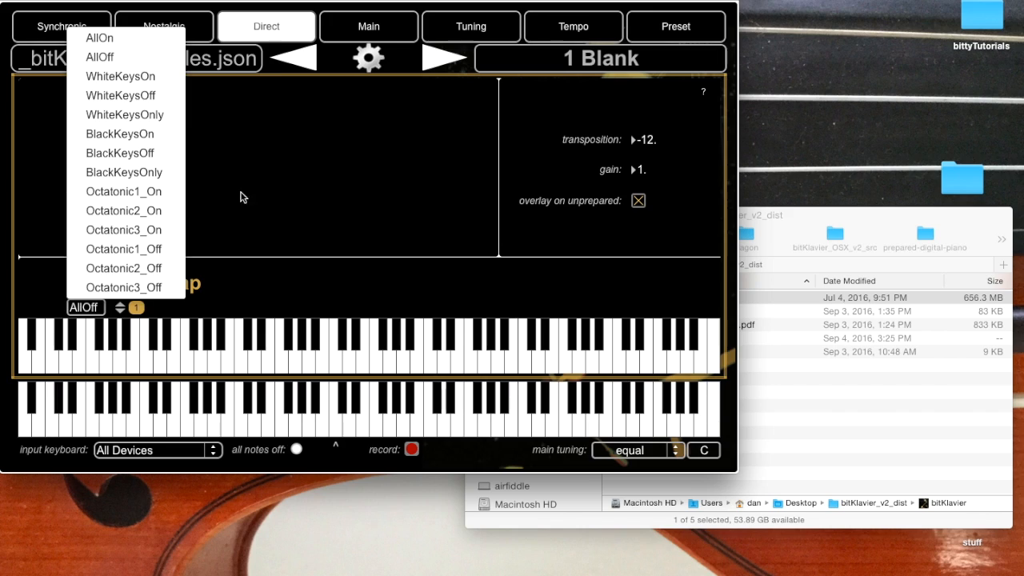
pyautogui.click(376, 274)
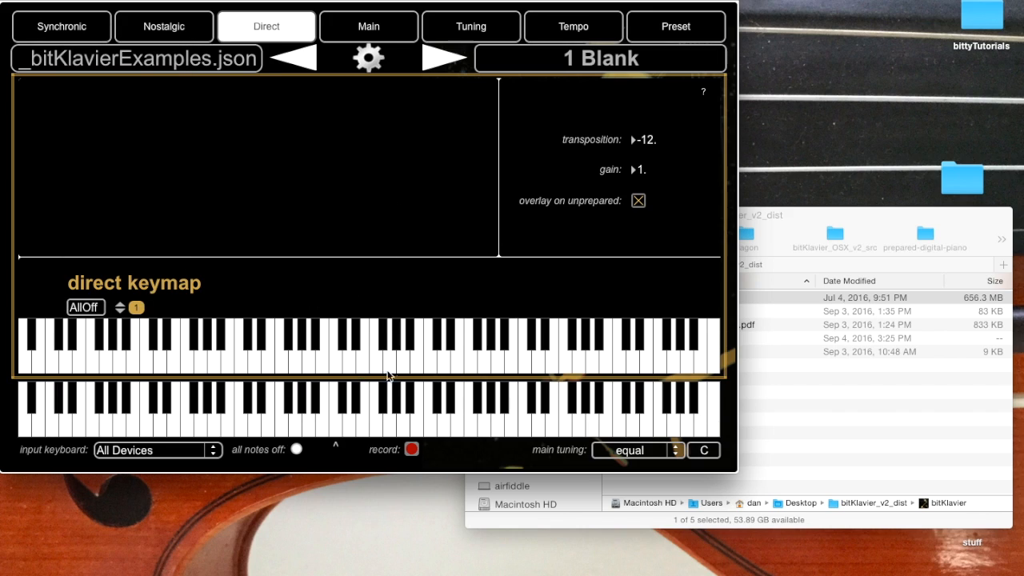
# - Mark a scattered selection of individual keys across the direct keymap
pyautogui.click(362, 356)
pyautogui.click(403, 356)
pyautogui.click(471, 354)
pyautogui.click(475, 347)
pyautogui.click(432, 356)
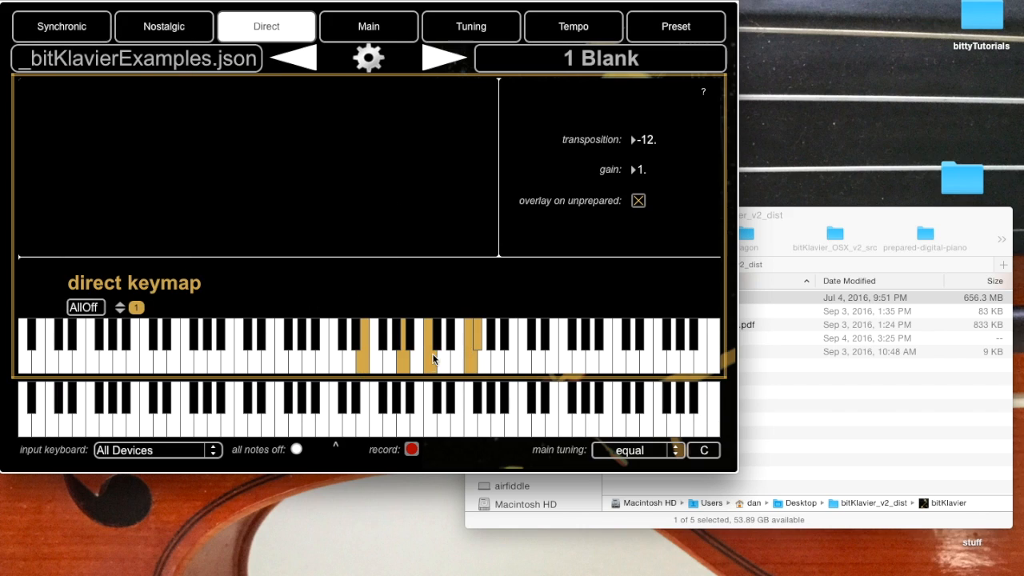
pyautogui.click(471, 360)
pyautogui.click(538, 366)
pyautogui.click(551, 365)
pyautogui.click(485, 366)
pyautogui.click(282, 368)
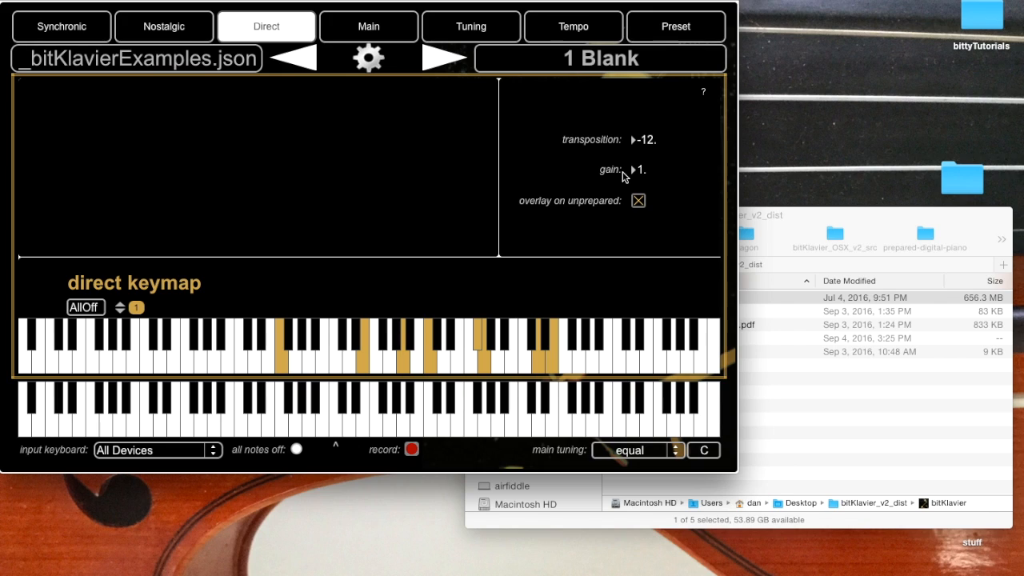
# - Clear the direct keymap with the AllOff preset and enable only middle C
pyautogui.click(95, 310)
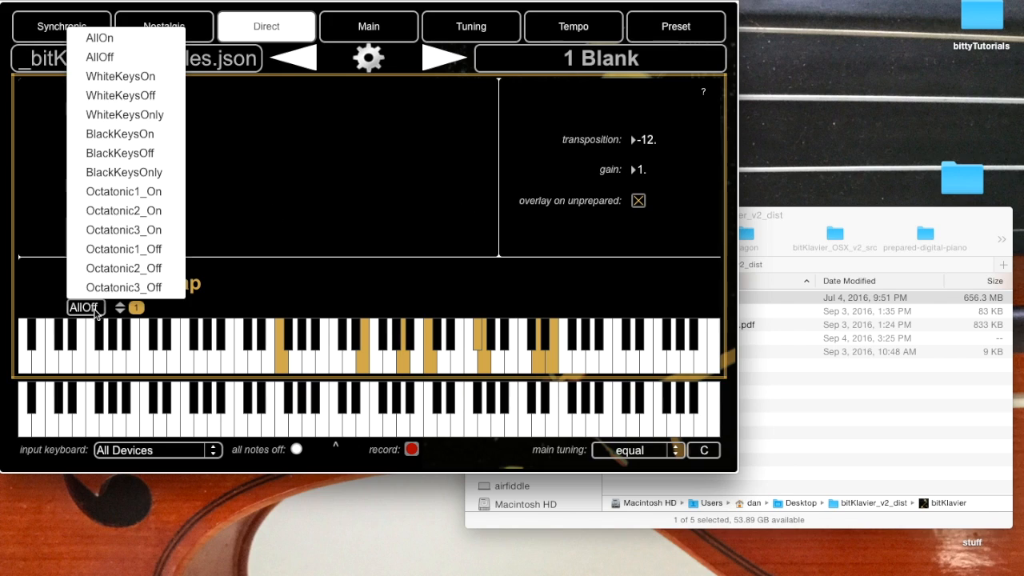
pyautogui.click(122, 64)
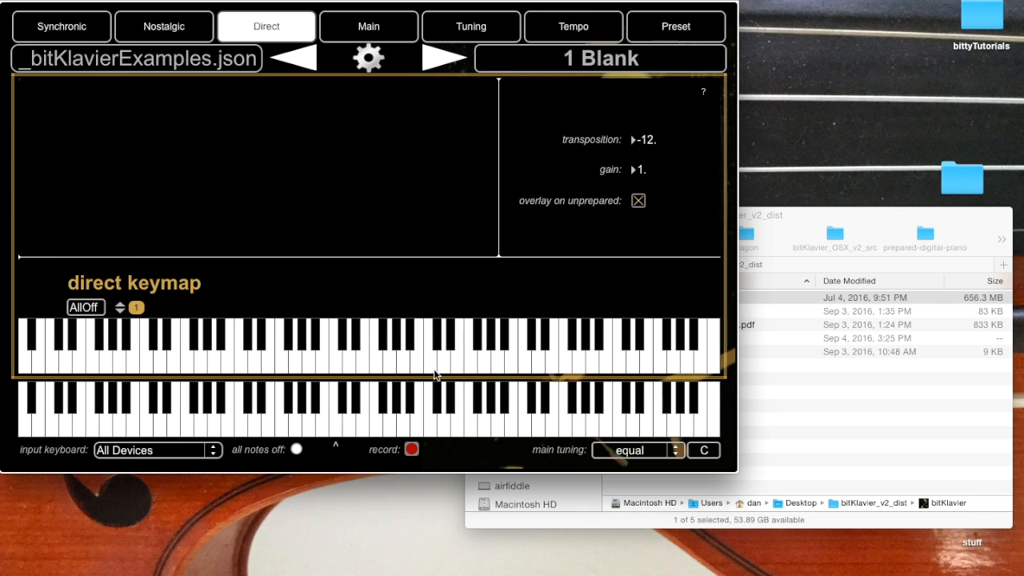
pyautogui.click(336, 364)
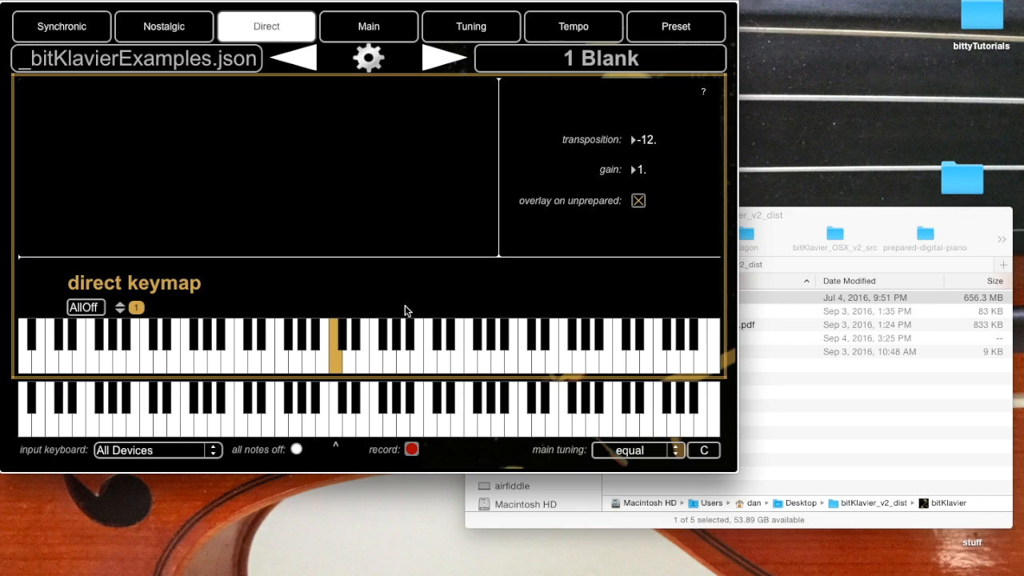
# - Add a second direct preparation for the D above middle C and set its gain to 0
pyautogui.click(121, 304)
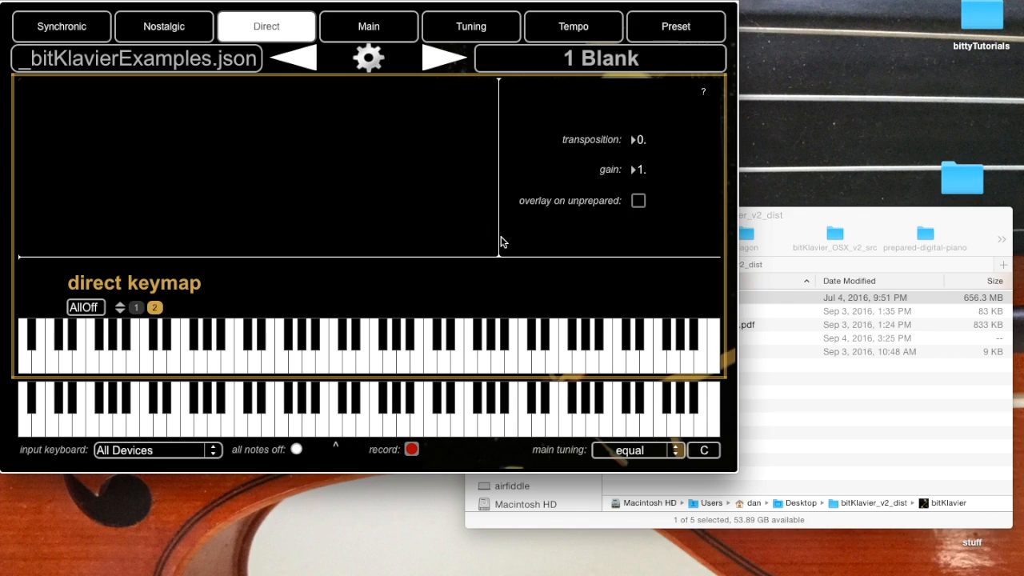
pyautogui.click(349, 367)
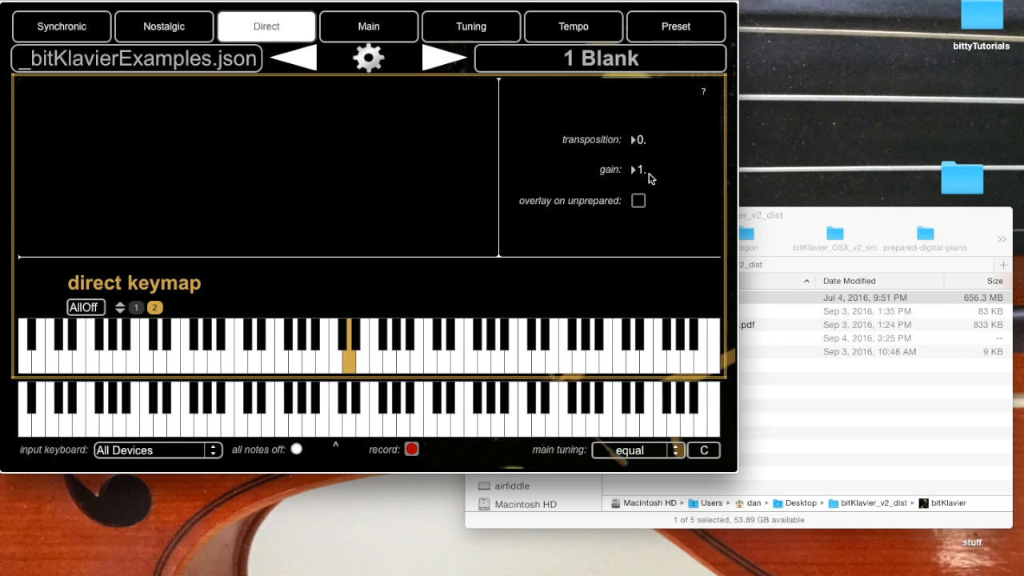
pyautogui.moveTo(646, 175); pyautogui.dragTo(646, 200)
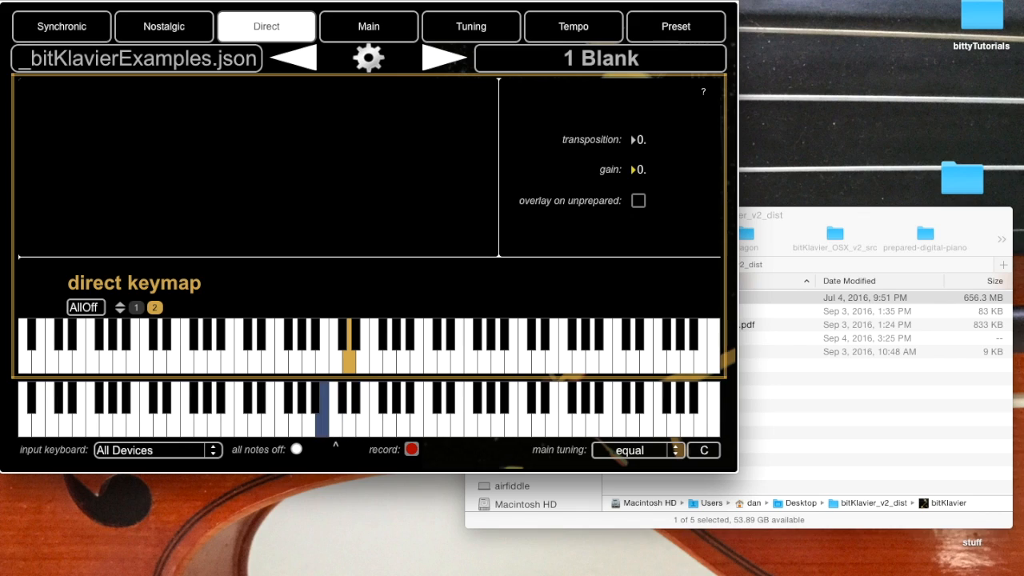
# - Compare the first and second preparations, add the E above middle C to the second keymap, and set its gain to 0.25
pyautogui.click(137, 308)
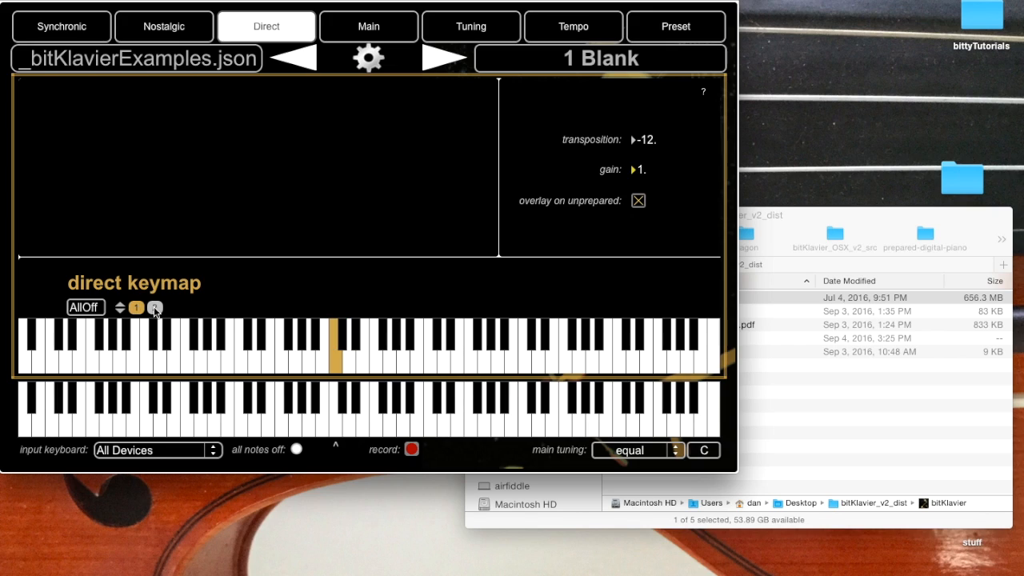
pyautogui.click(154, 308)
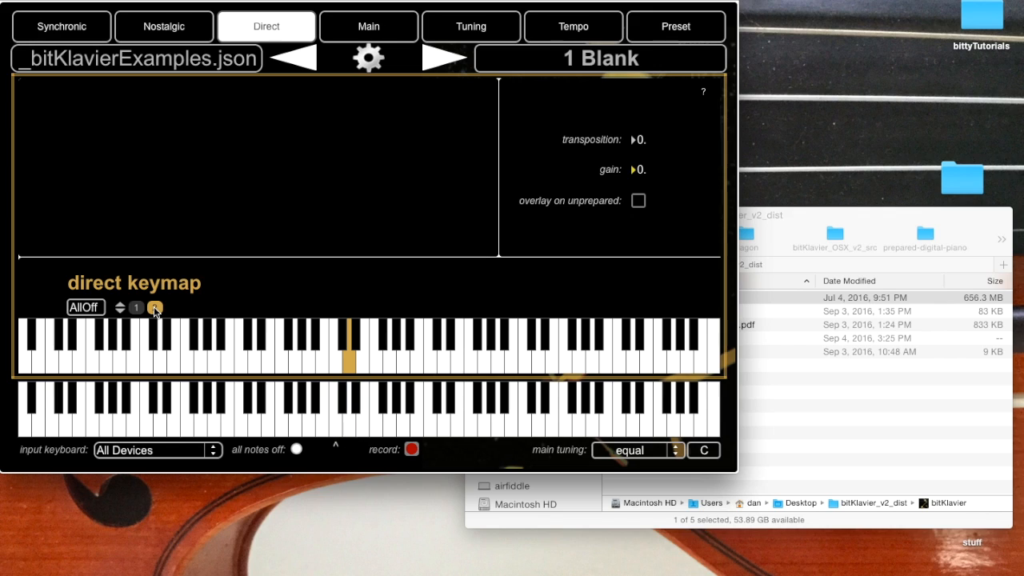
pyautogui.click(366, 359)
pyautogui.write('25')
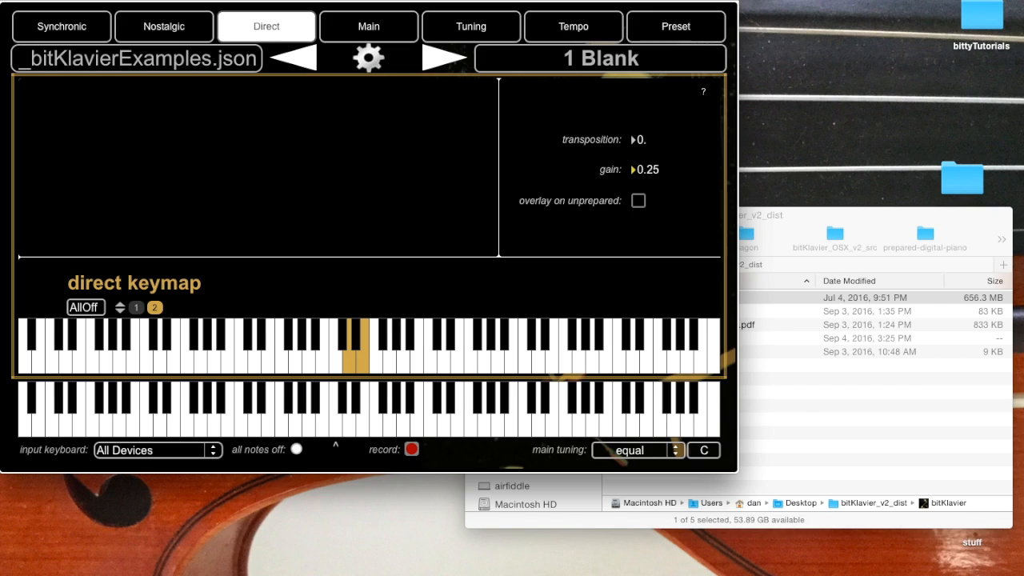
# - Add a third direct preparation for the B below middle C and set its transposition to -0.5
pyautogui.click(120, 307)
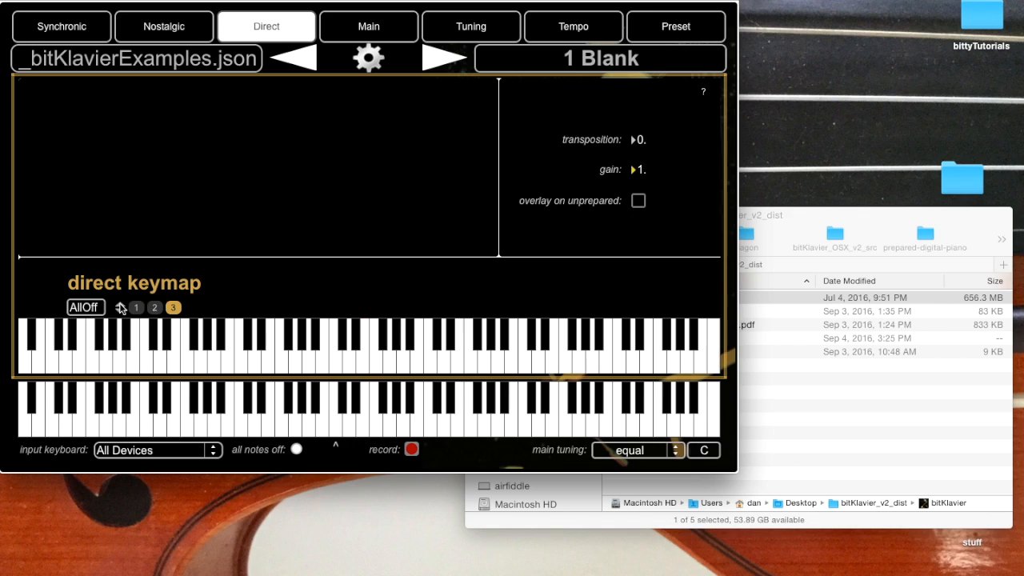
pyautogui.click(320, 358)
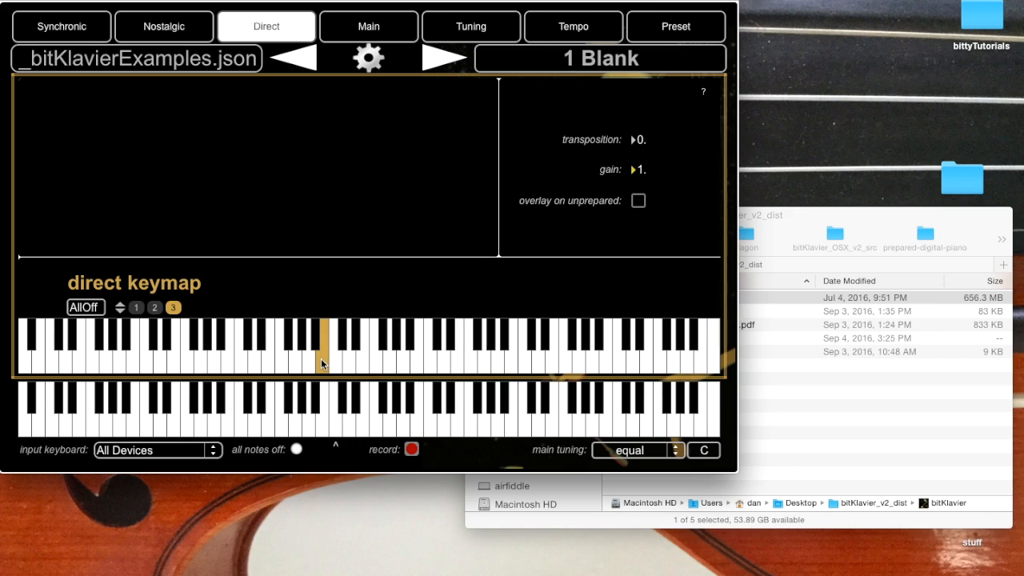
pyautogui.click(645, 146)
pyautogui.write('-0.5')
# - Compare the settings and keymaps of all three direct preparations, finishing on the first one
pyautogui.click(137, 308)
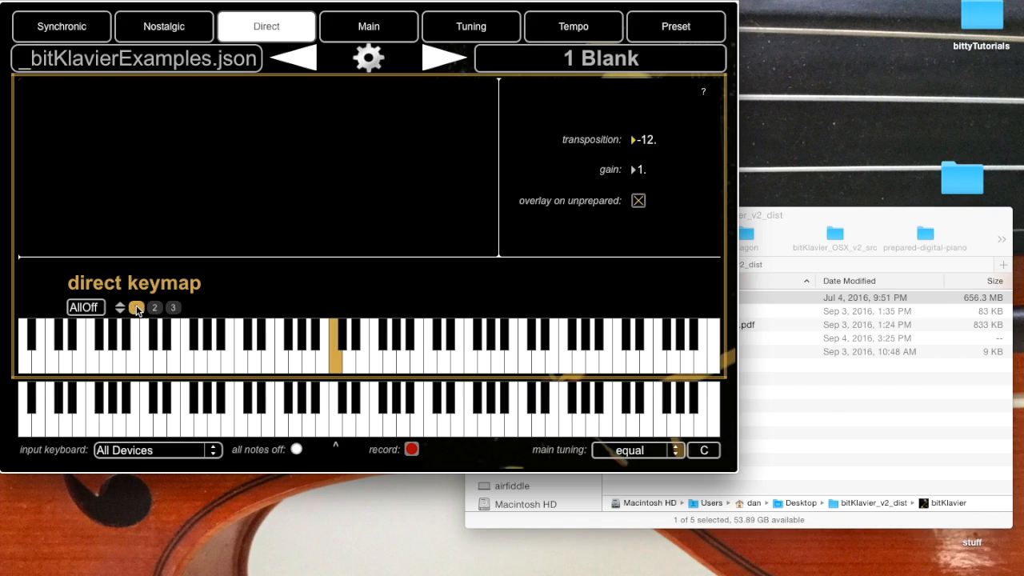
pyautogui.click(155, 308)
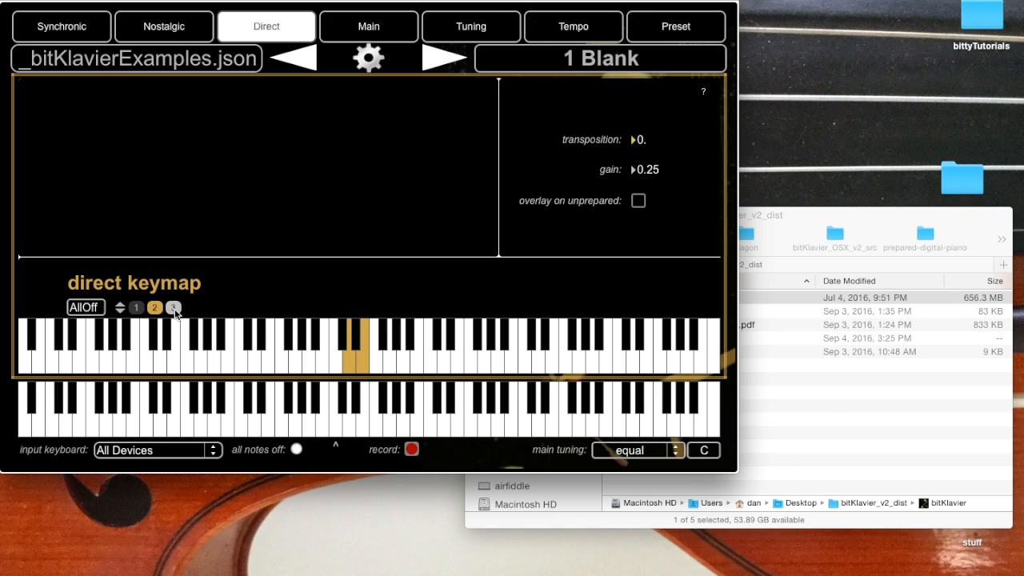
pyautogui.click(173, 309)
pyautogui.click(155, 308)
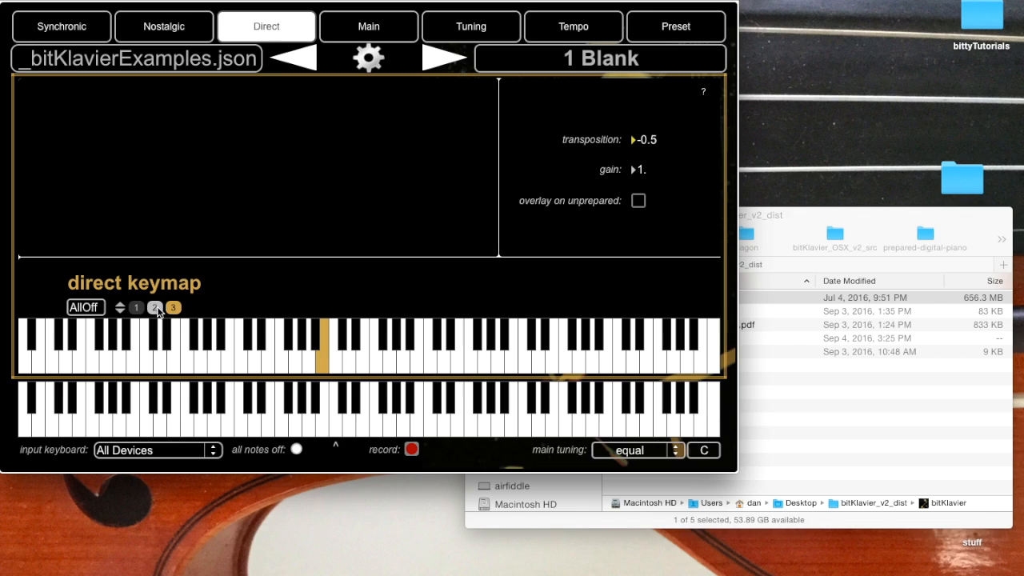
pyautogui.click(136, 308)
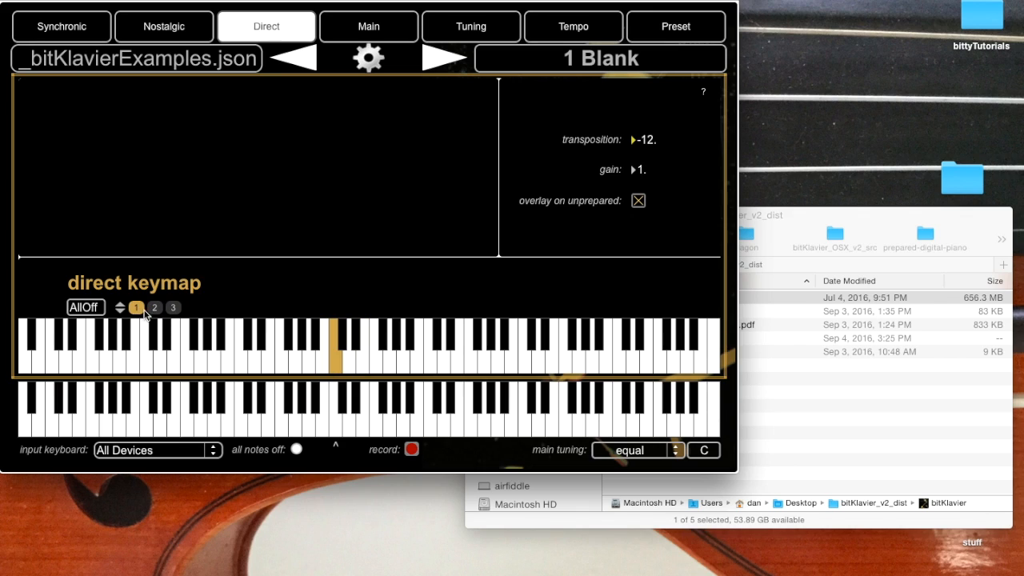
pyautogui.click(155, 309)
pyautogui.click(173, 309)
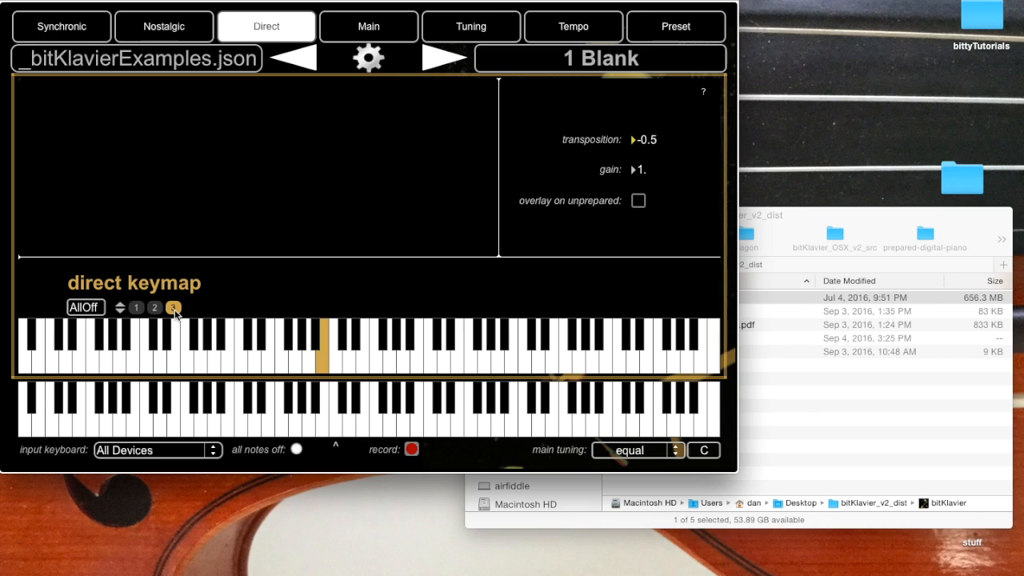
pyautogui.click(140, 310)
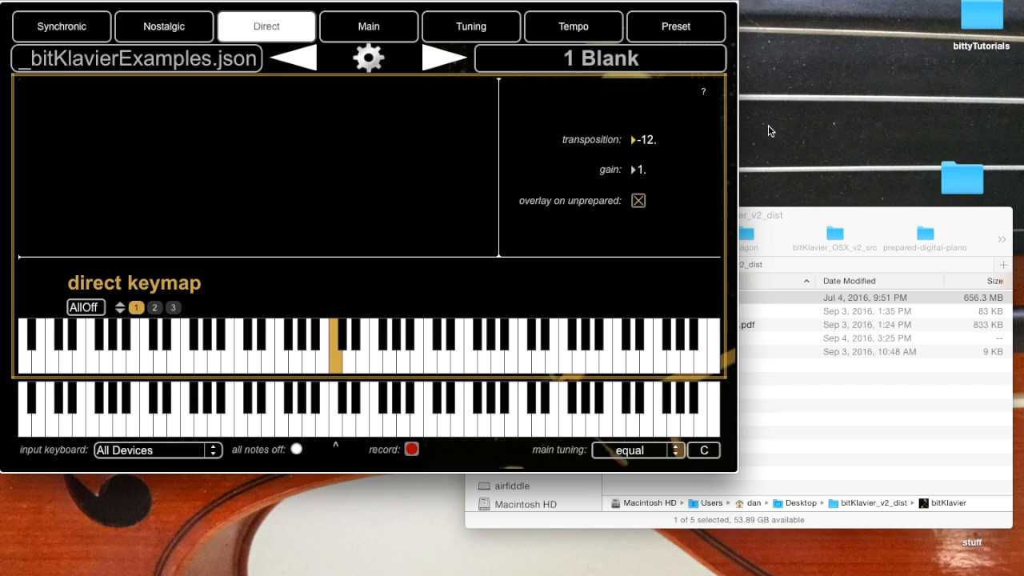
# - Overwrite the current Blank preset with the new direct preparations, keeping the slot name Blank
pyautogui.click(622, 61)
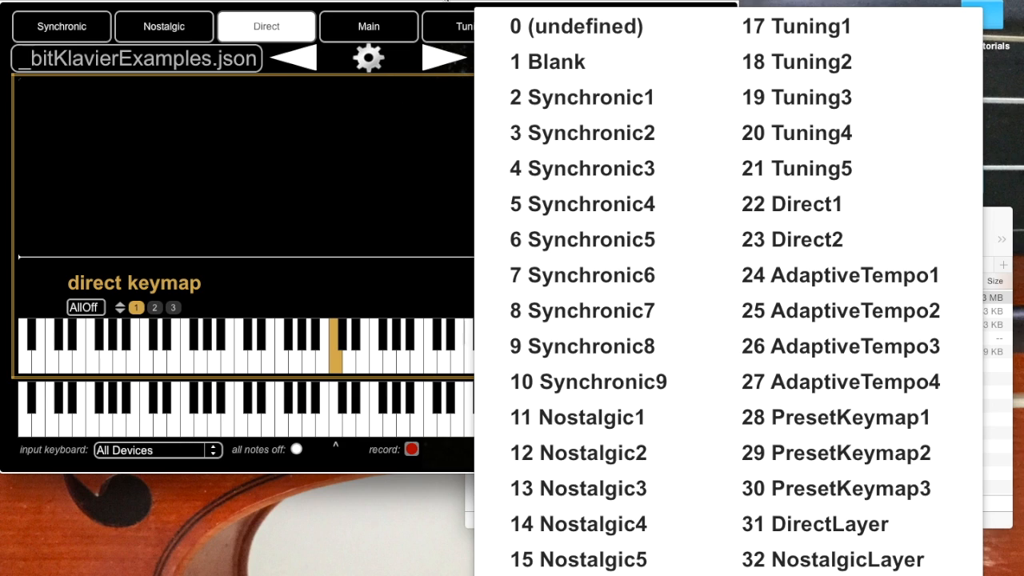
pyautogui.click(452, 51)
pyautogui.click(441, 60)
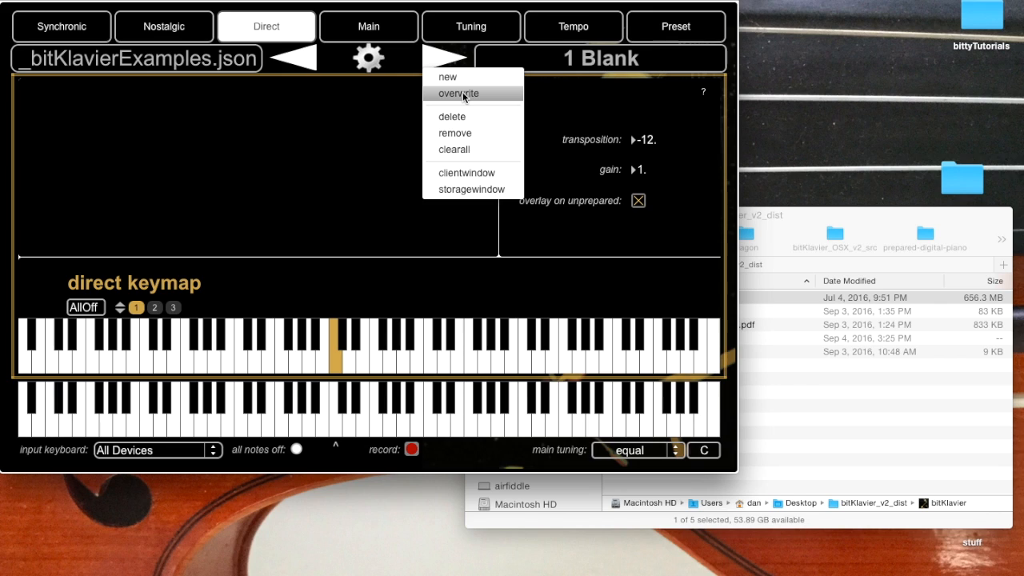
pyautogui.click(462, 93)
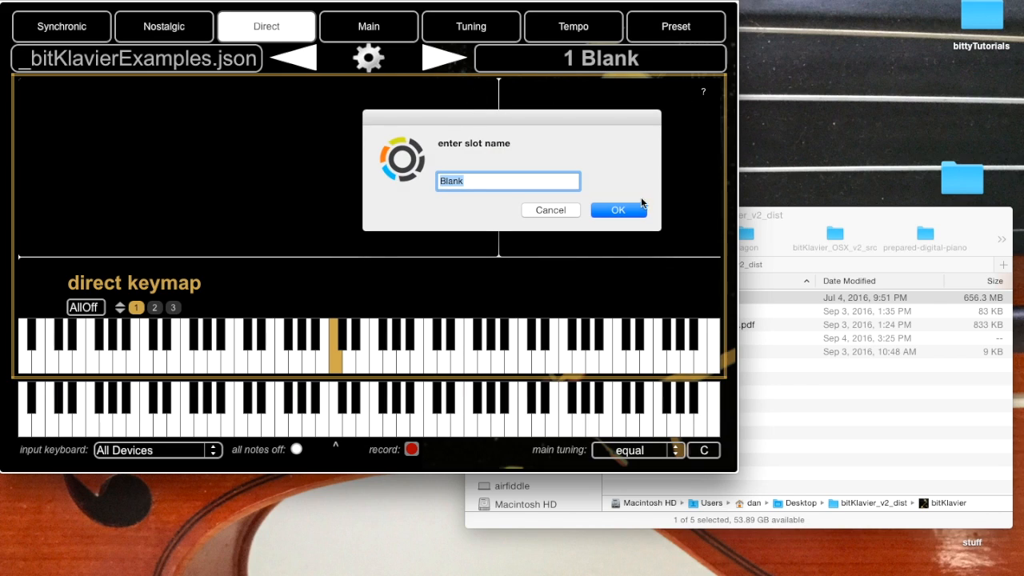
pyautogui.click(623, 211)
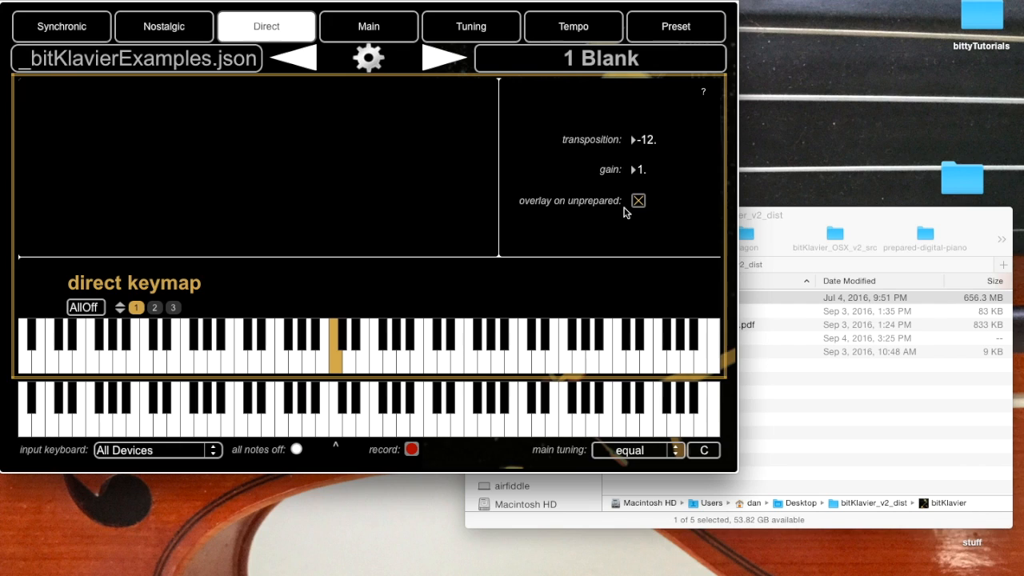
# - Load the Synchronic4 preset for comparison and recall the Blank preset
pyautogui.click(593, 54)
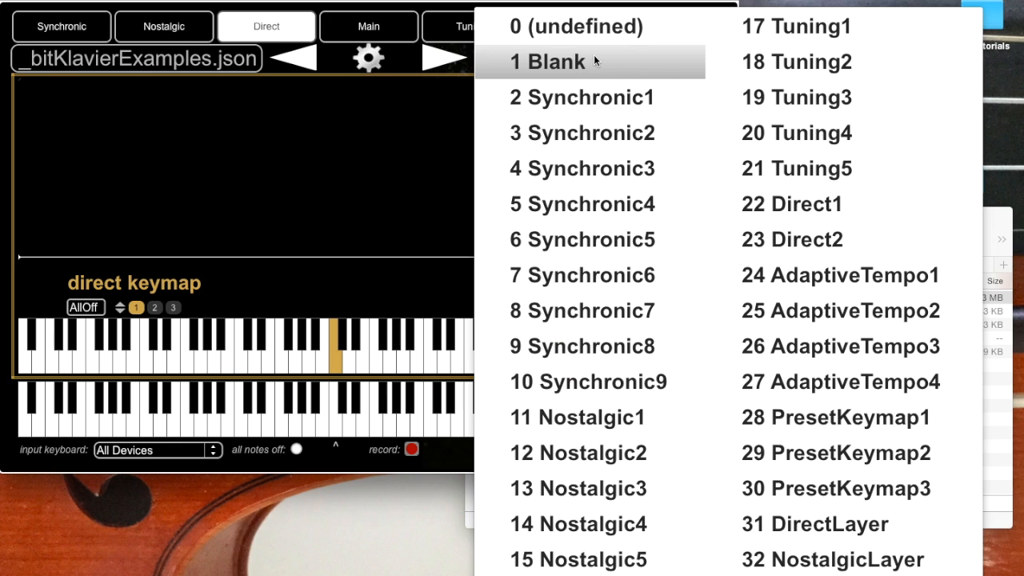
pyautogui.click(612, 210)
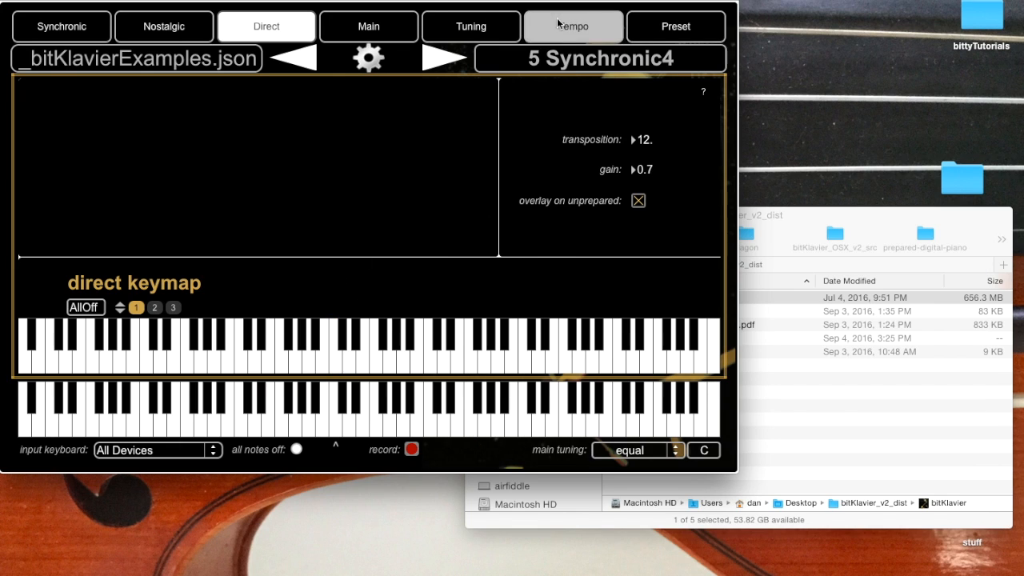
pyautogui.click(567, 64)
pyautogui.scroll(4, 568, 64)
pyautogui.click(576, 36)
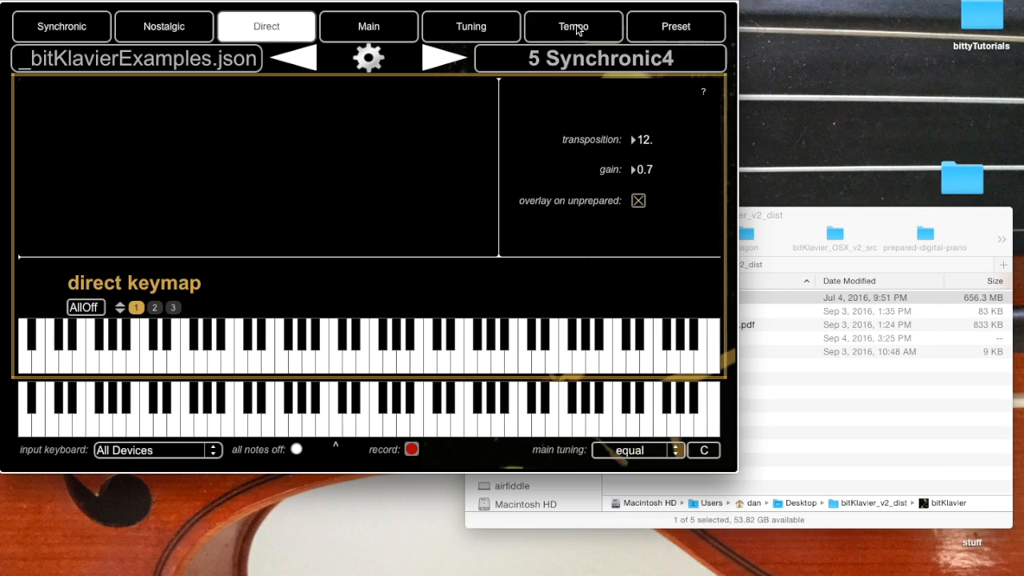
# - Check the three direct preparations stored in the Blank preset, ending on the first one
pyautogui.click(154, 307)
pyautogui.click(174, 308)
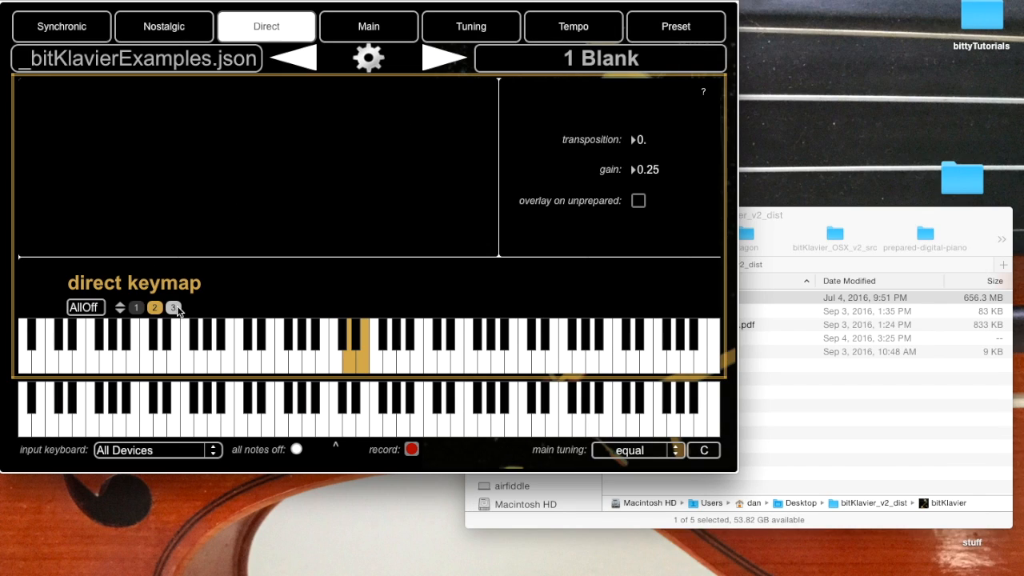
pyautogui.click(154, 307)
pyautogui.click(136, 307)
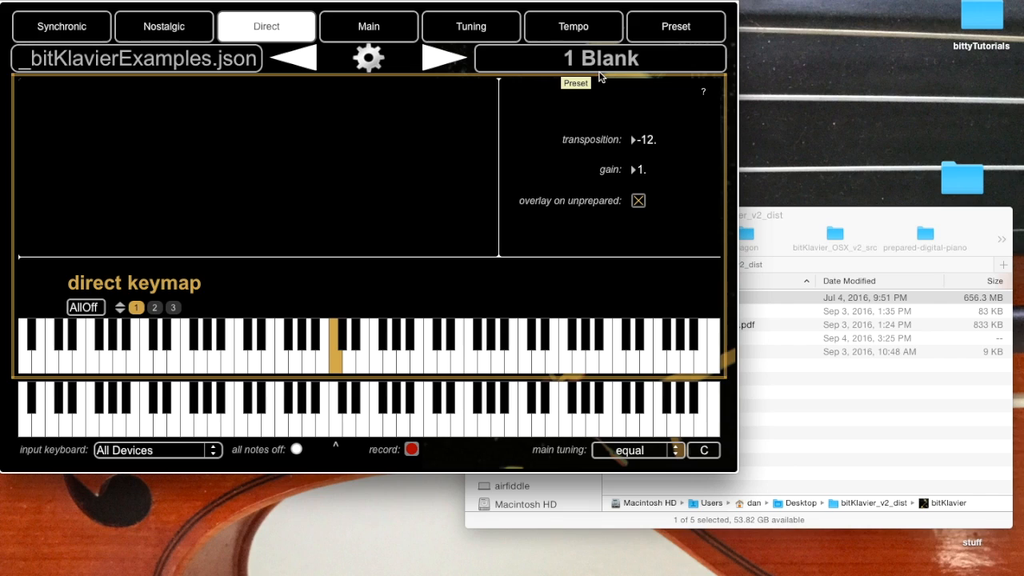
pyautogui.click(441, 58)
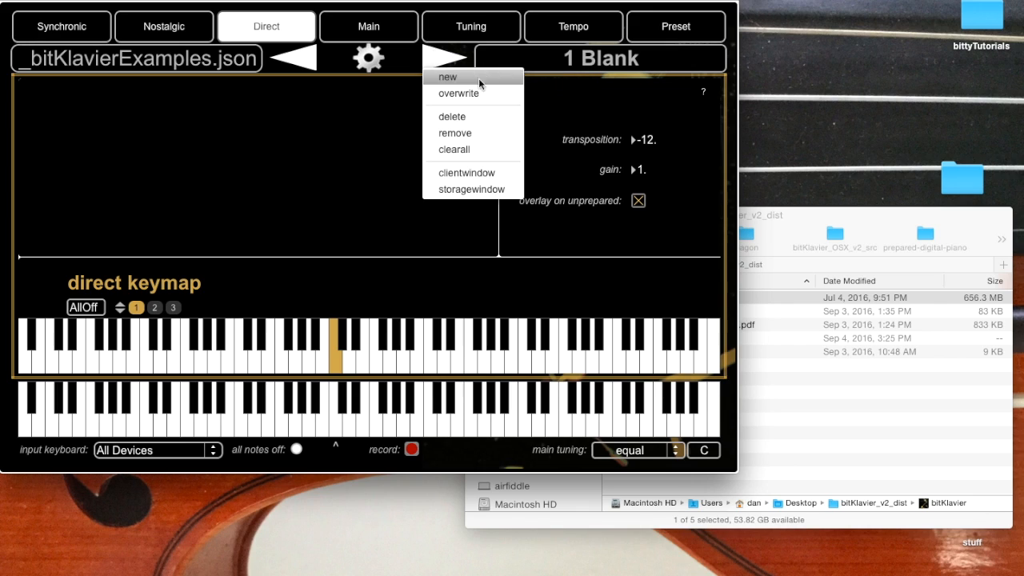
pyautogui.click(460, 117)
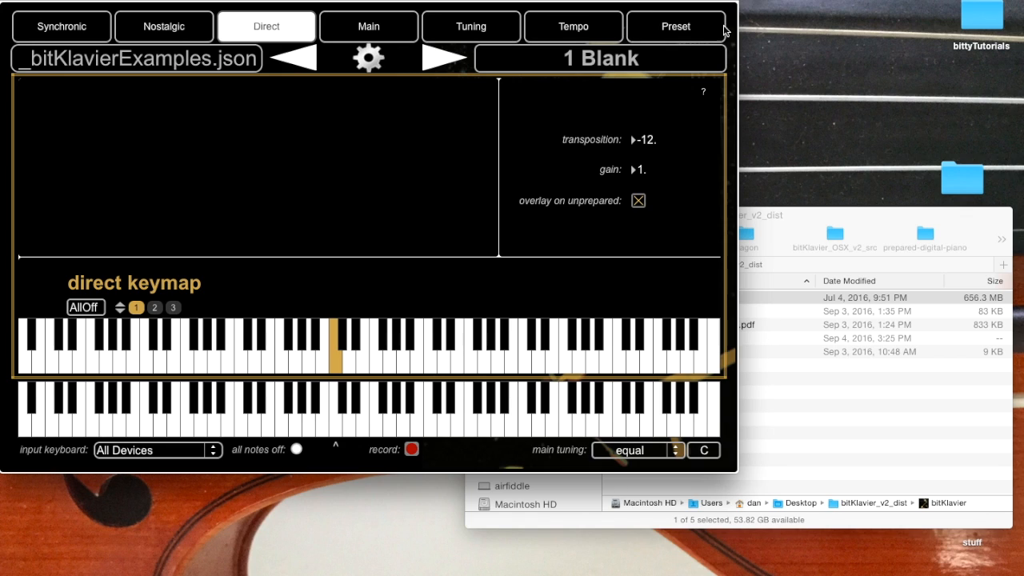
pyautogui.click(624, 56)
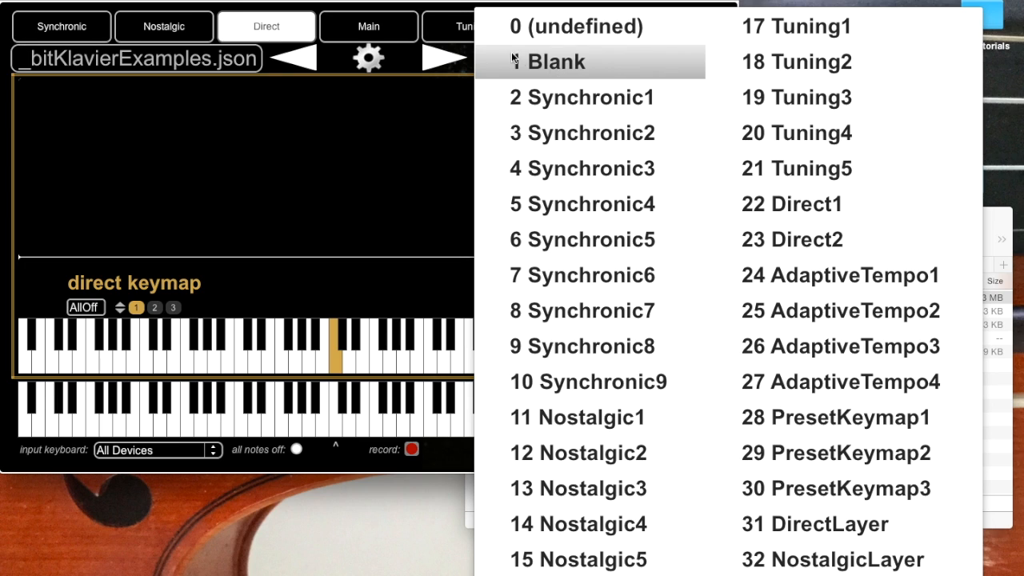
pyautogui.click(431, 3)
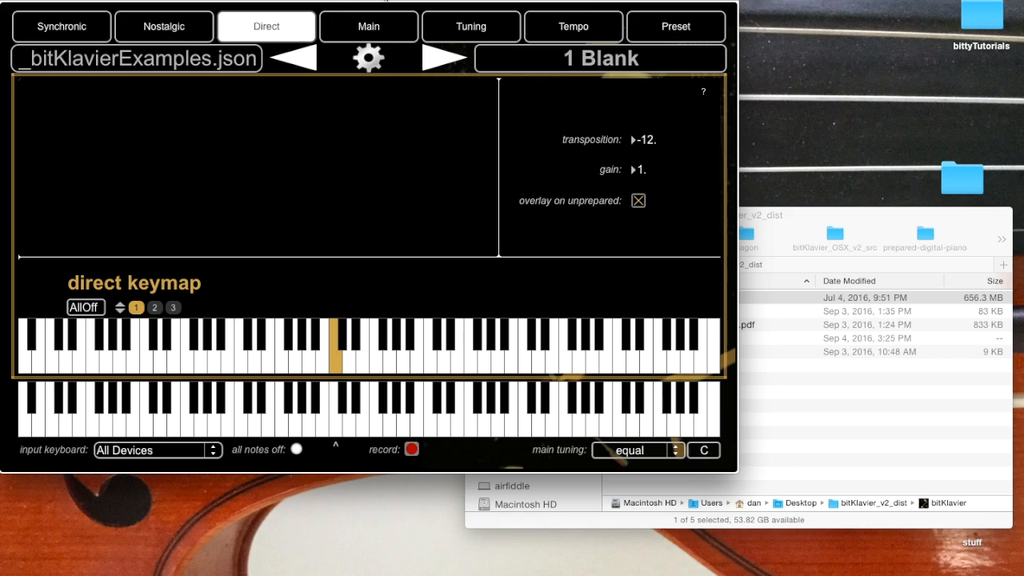
pyautogui.click(301, 59)
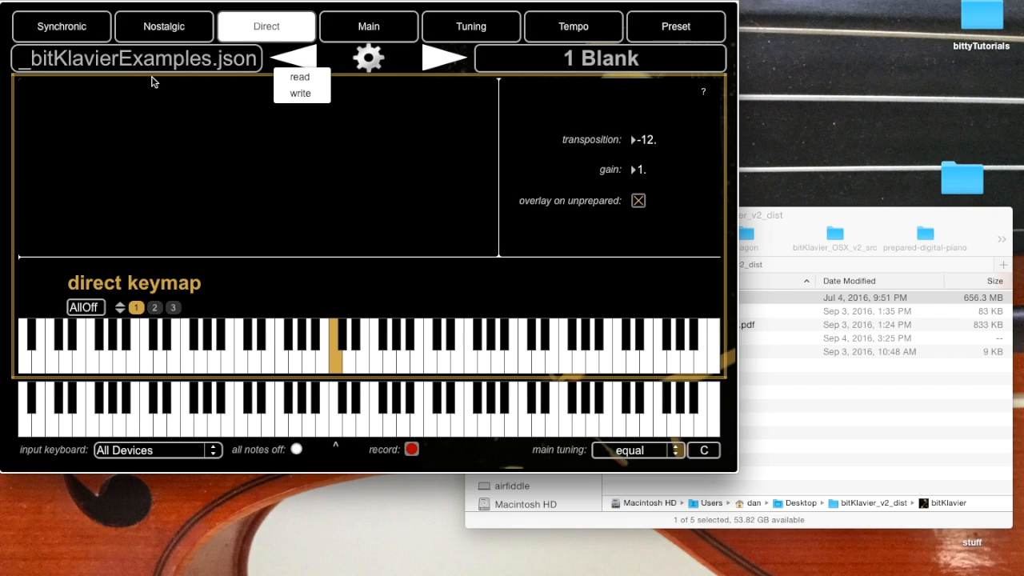
pyautogui.click(576, 1)
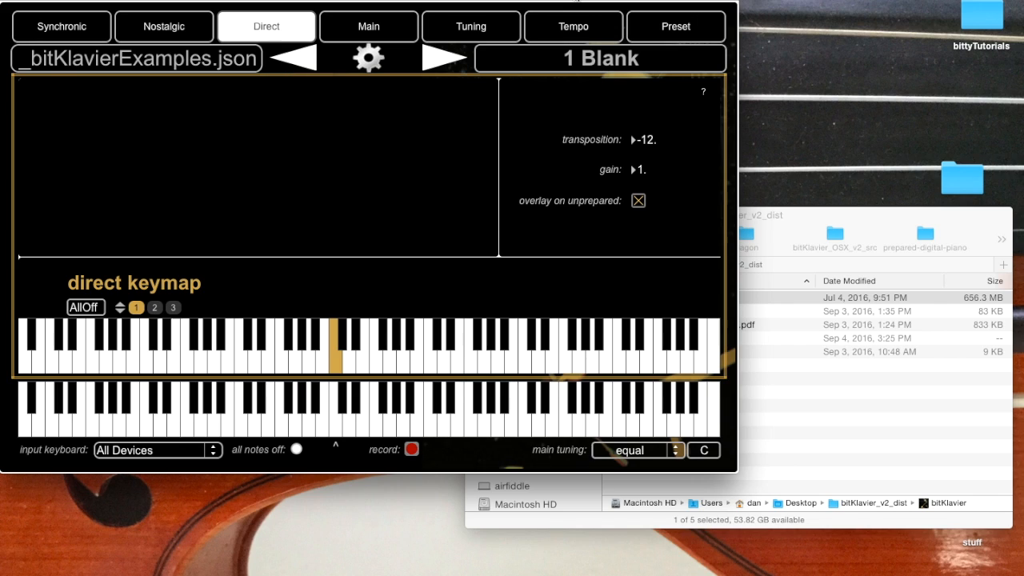
# - Clear all presets from the bank and store the current settings as a new preset named DirectExperiment
pyautogui.click(445, 57)
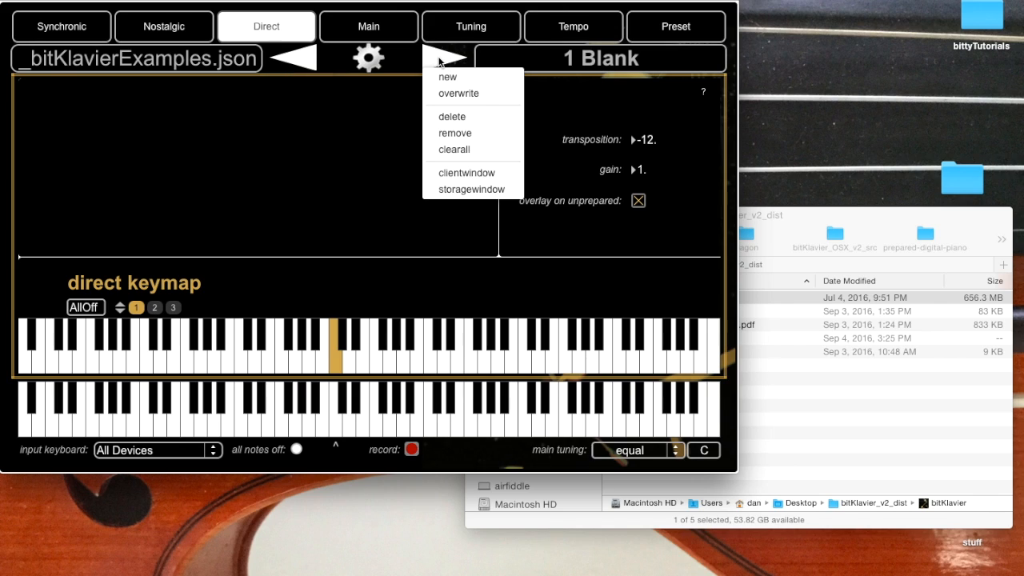
pyautogui.click(455, 150)
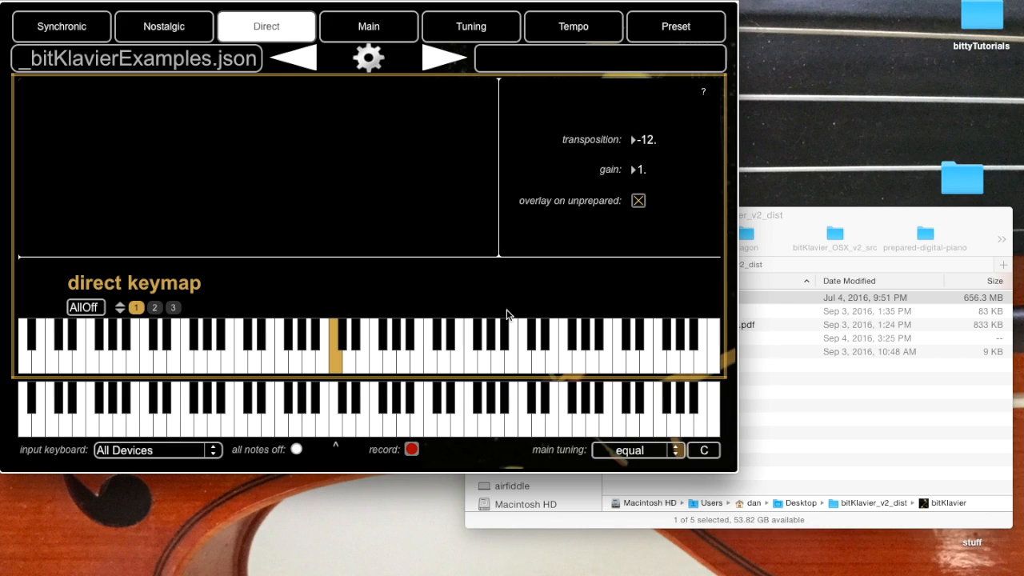
pyautogui.click(436, 63)
pyautogui.click(446, 76)
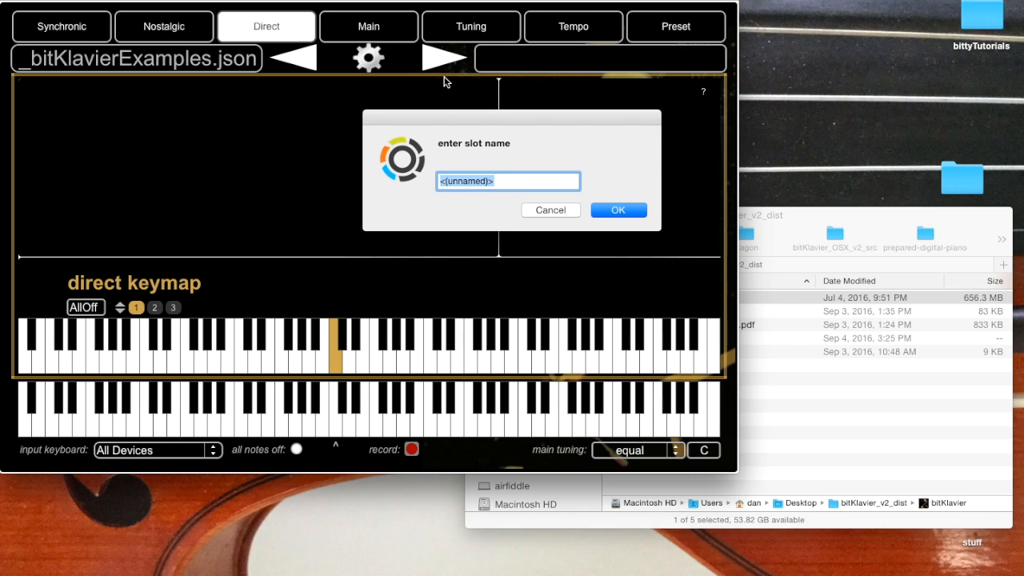
pyautogui.write('DirectExperiment')
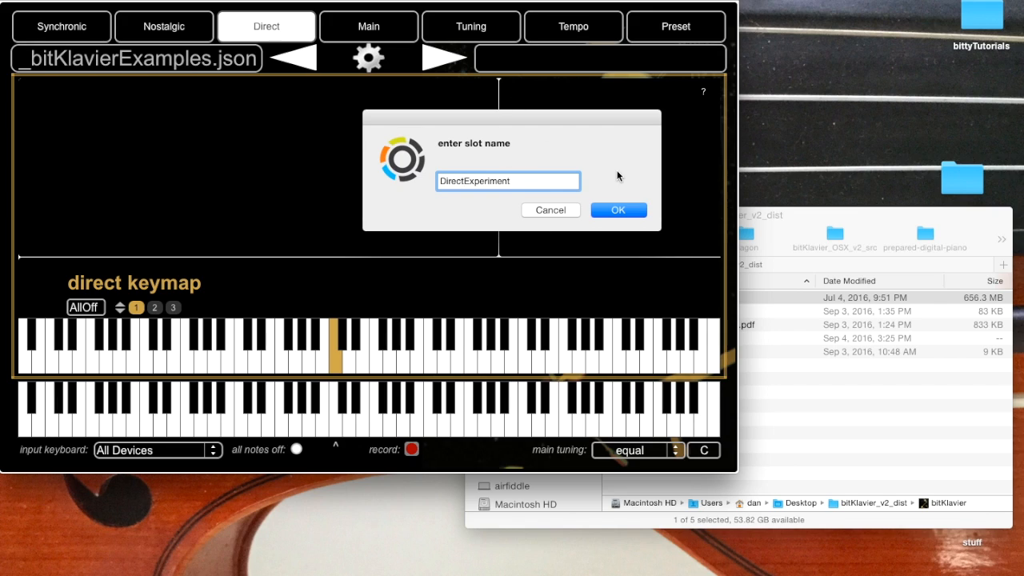
pyautogui.click(616, 210)
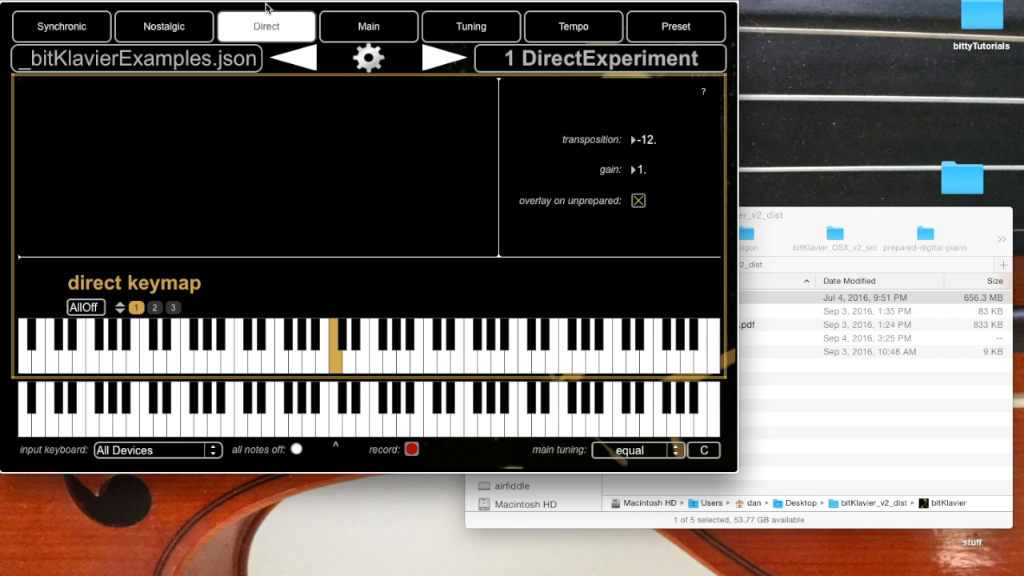
# - Write the preset bank as test.json in the bitKlavier_presetbanks folder inside bitKlavier_v2_dist
pyautogui.click(300, 61)
pyautogui.click(300, 83)
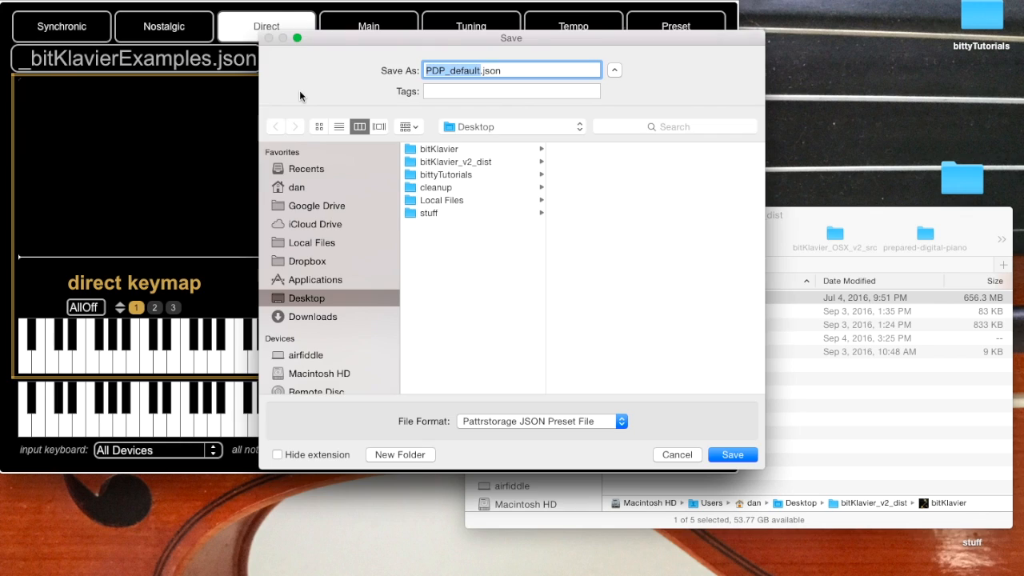
pyautogui.click(468, 160)
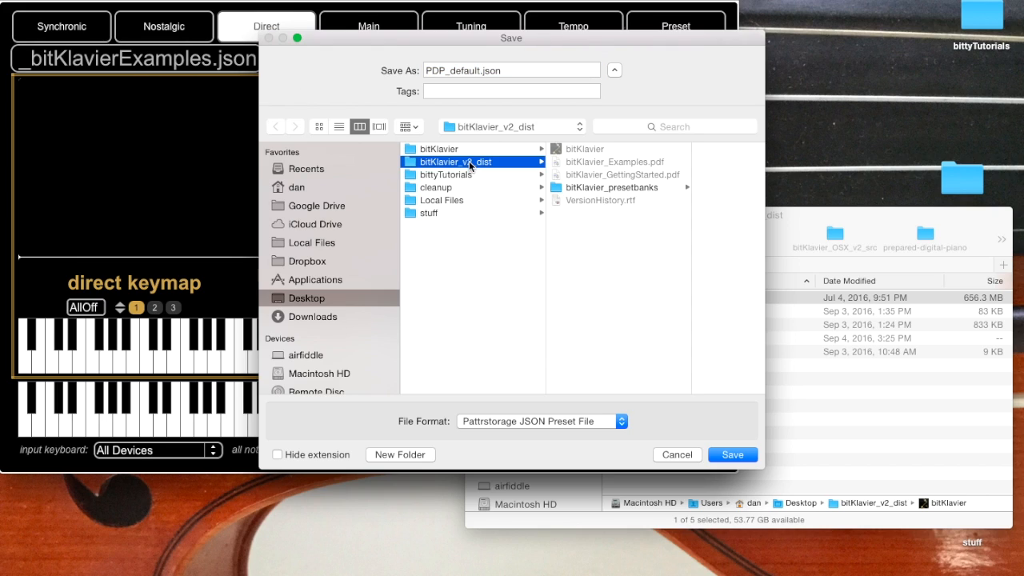
pyautogui.click(632, 187)
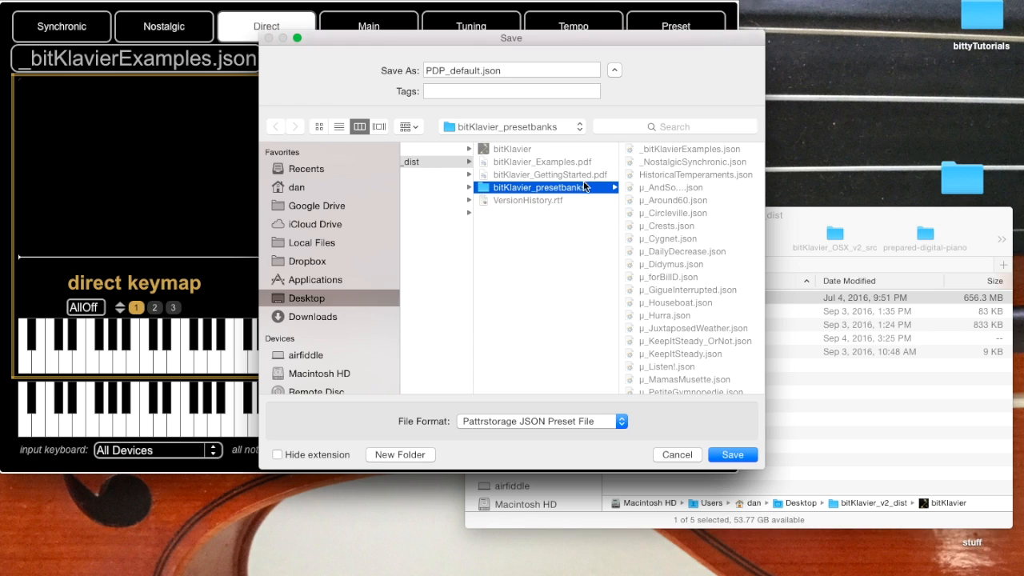
pyautogui.hscroll(-2, 542, 272)
pyautogui.hscroll(2, 542, 272)
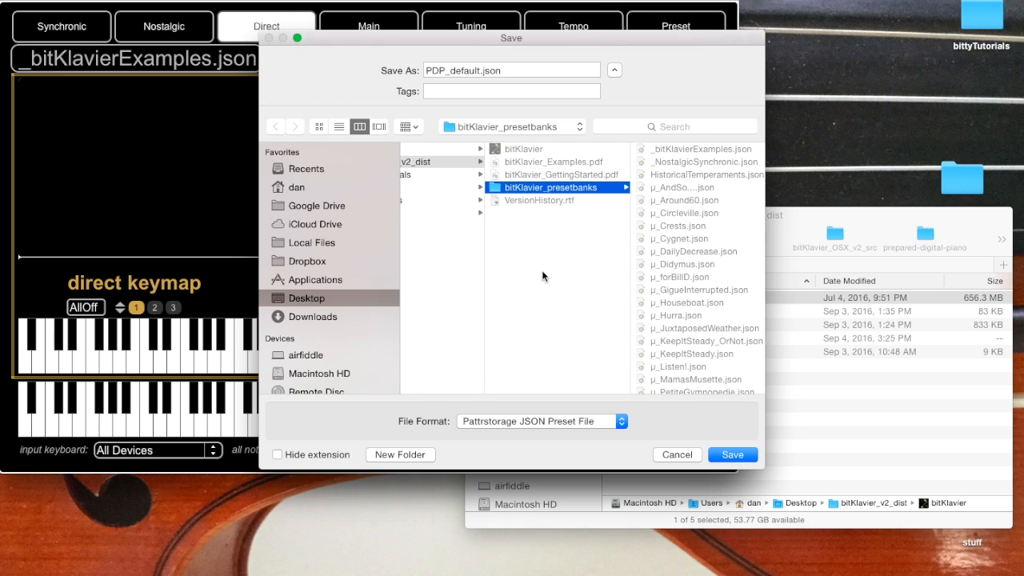
pyautogui.doubleClick(480, 71)
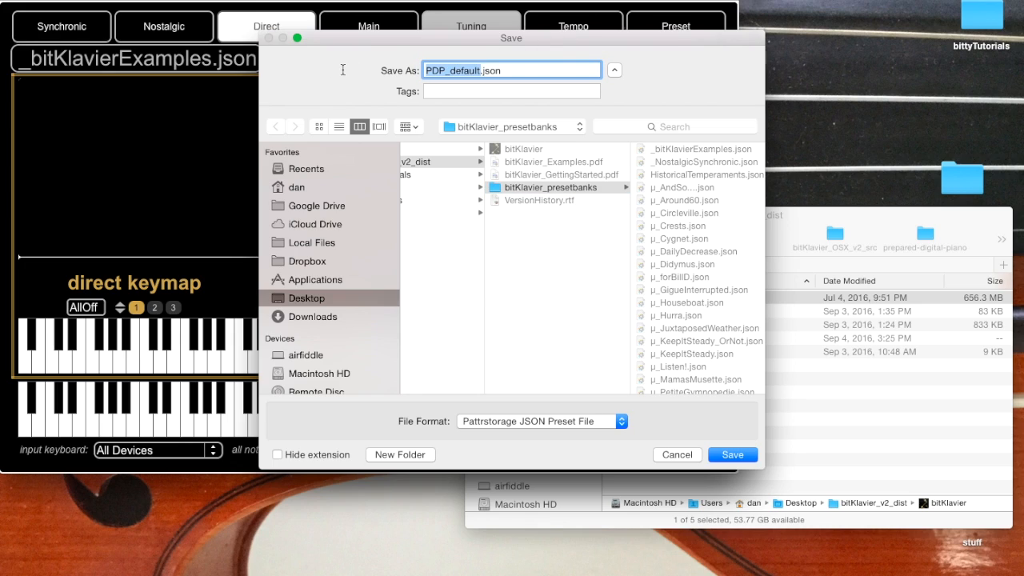
pyautogui.write('test')
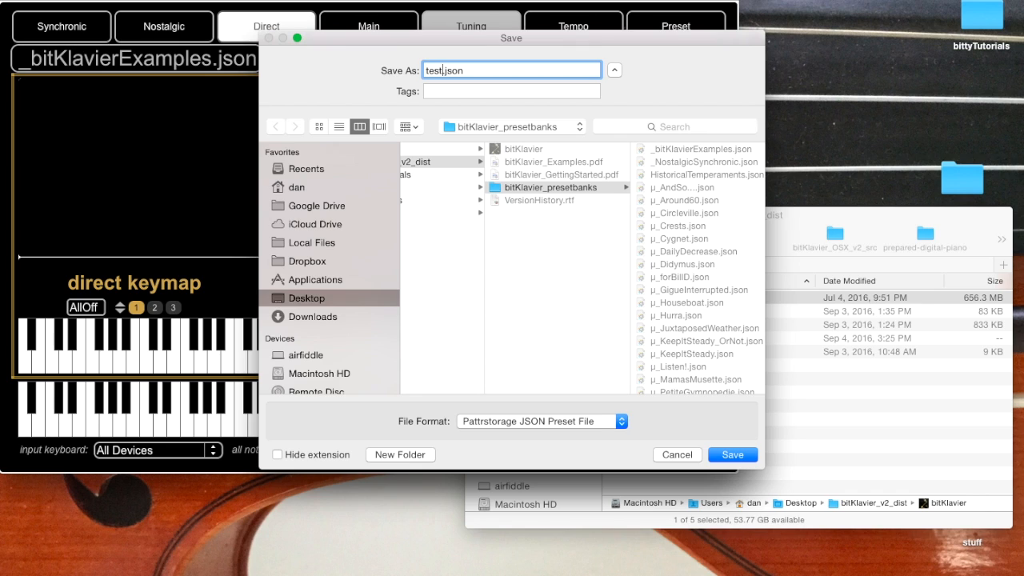
pyautogui.press('Return')
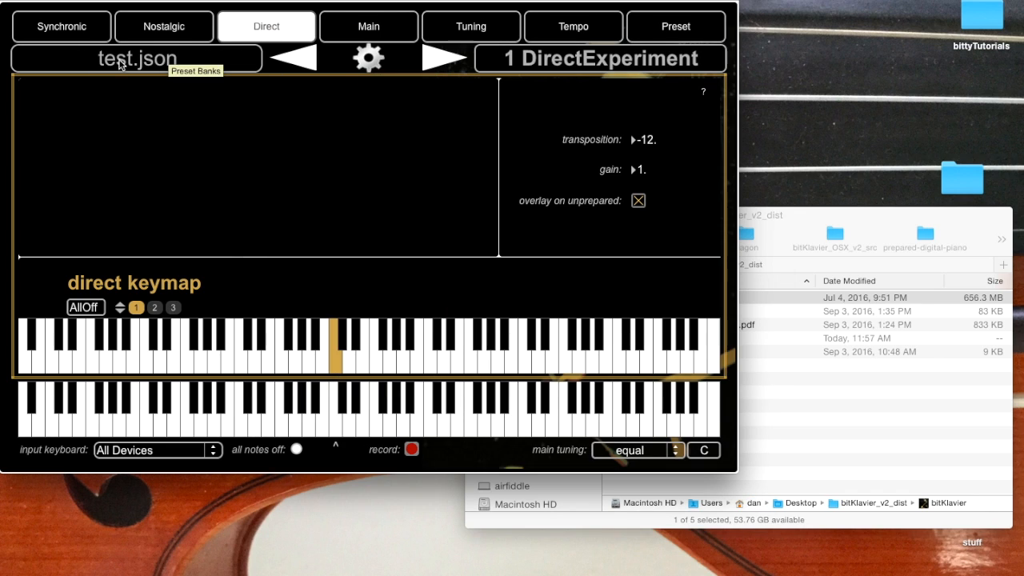
# - Check the list of available preset banks for the newly saved test.json
pyautogui.click(148, 62)
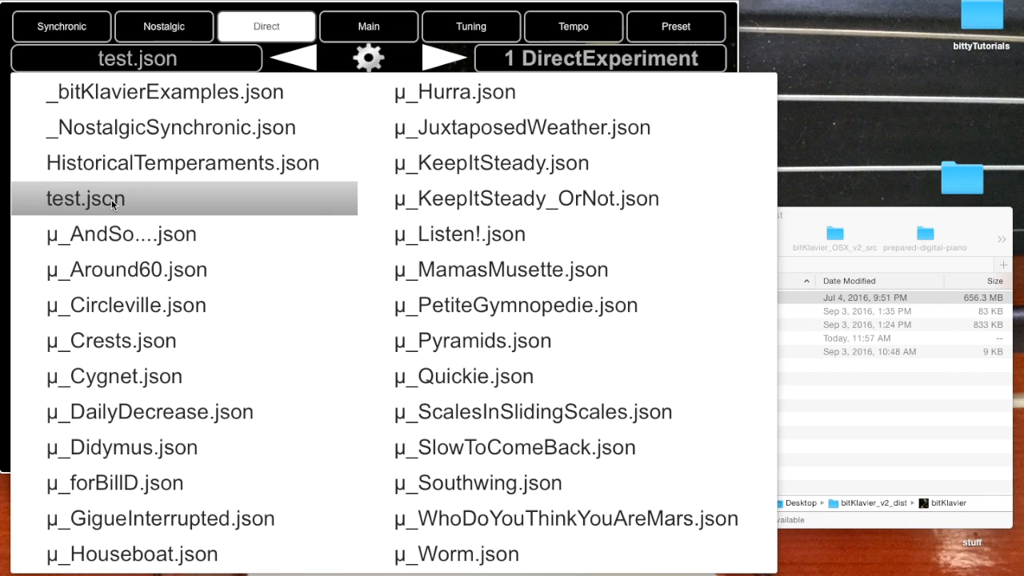
pyautogui.click(207, 8)
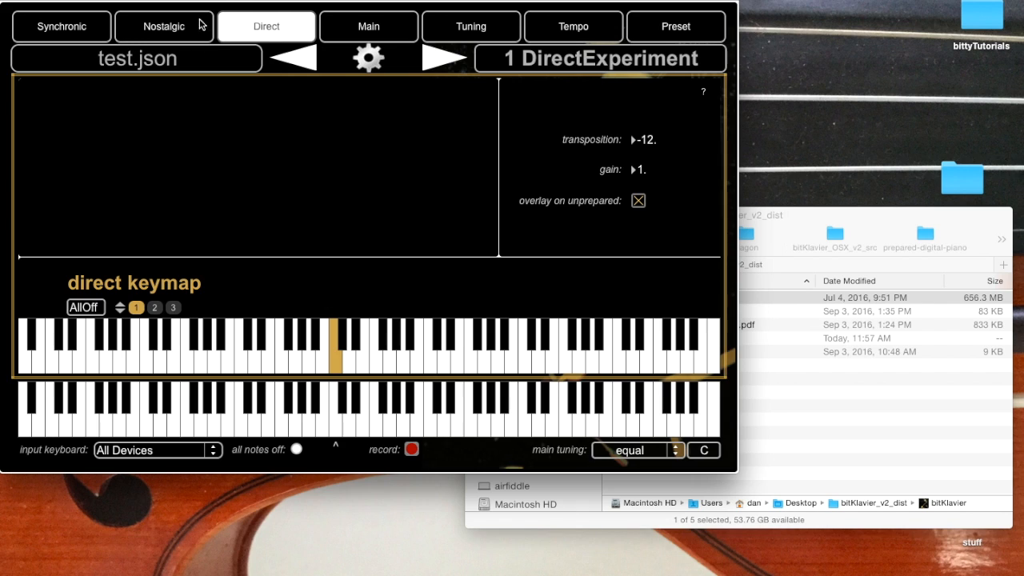
pyautogui.click(150, 64)
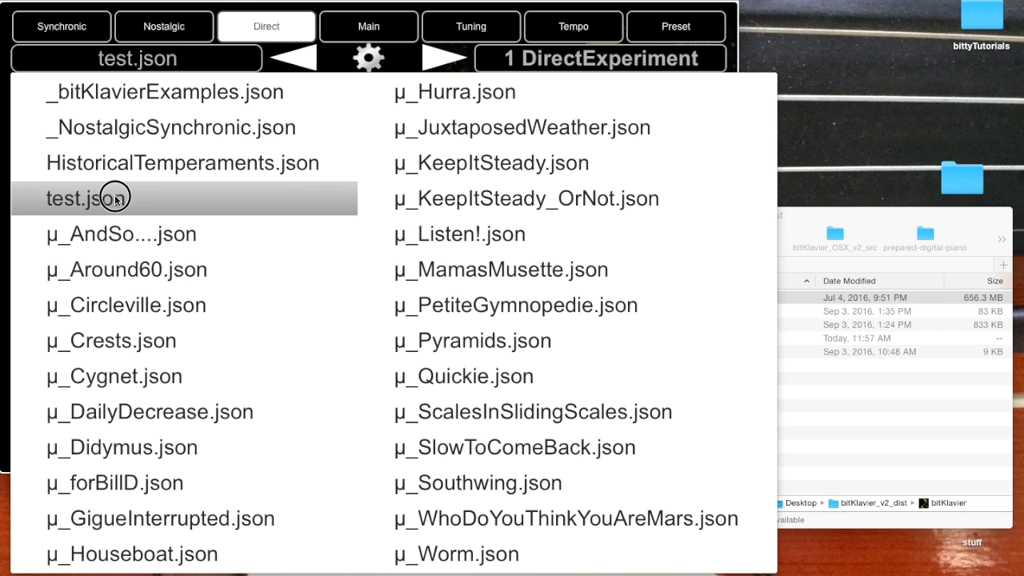
pyautogui.click(222, 3)
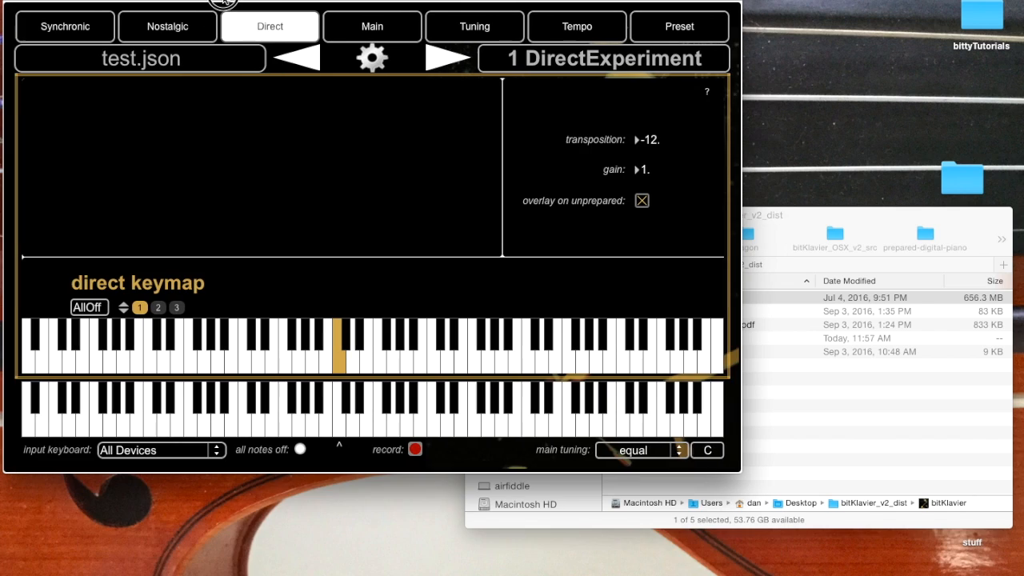
# - Load the _bitKlavierExamples.json preset bank for comparison and reload the test.json bank
pyautogui.click(140, 63)
pyautogui.click(141, 95)
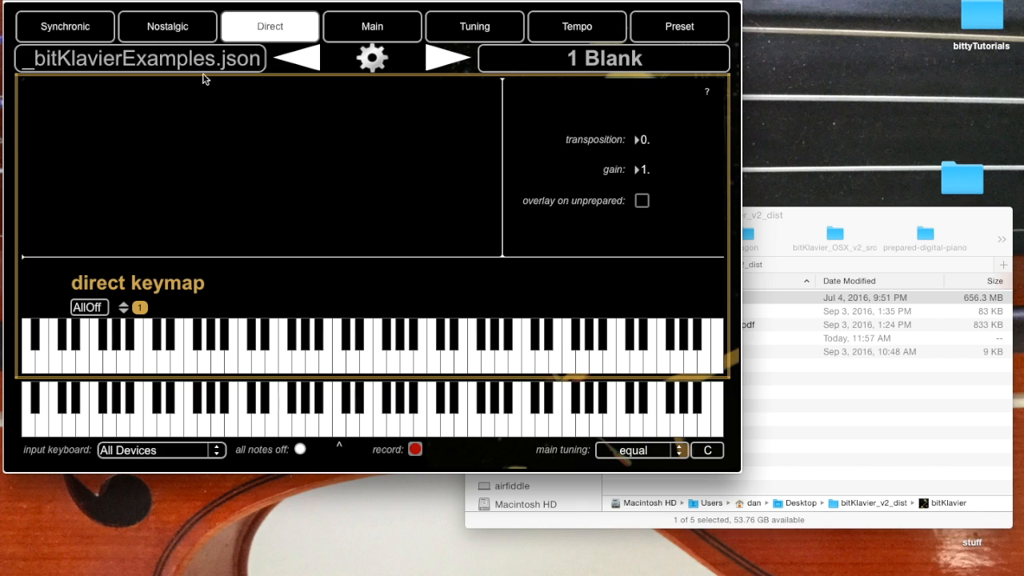
pyautogui.click(136, 62)
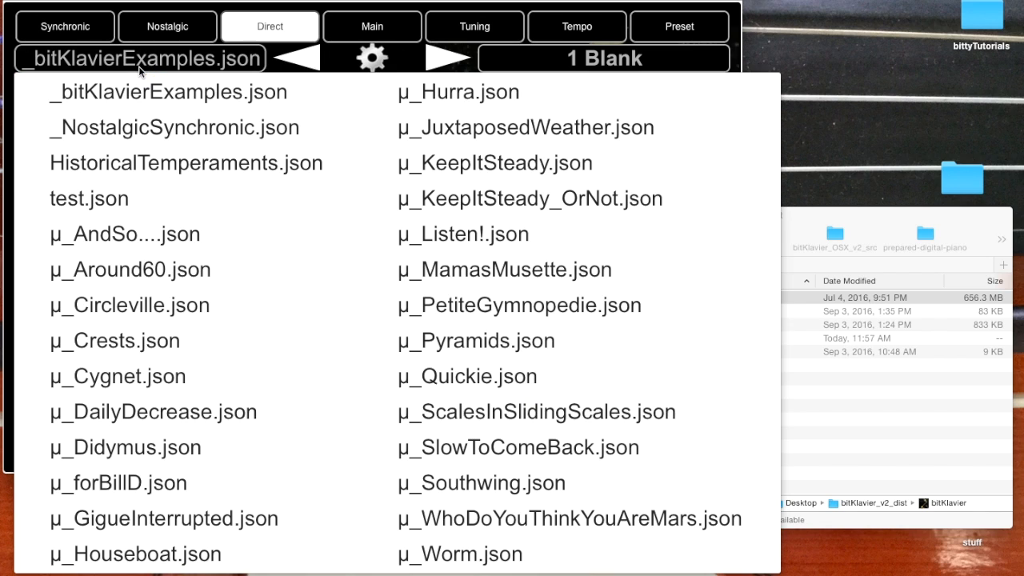
pyautogui.click(107, 204)
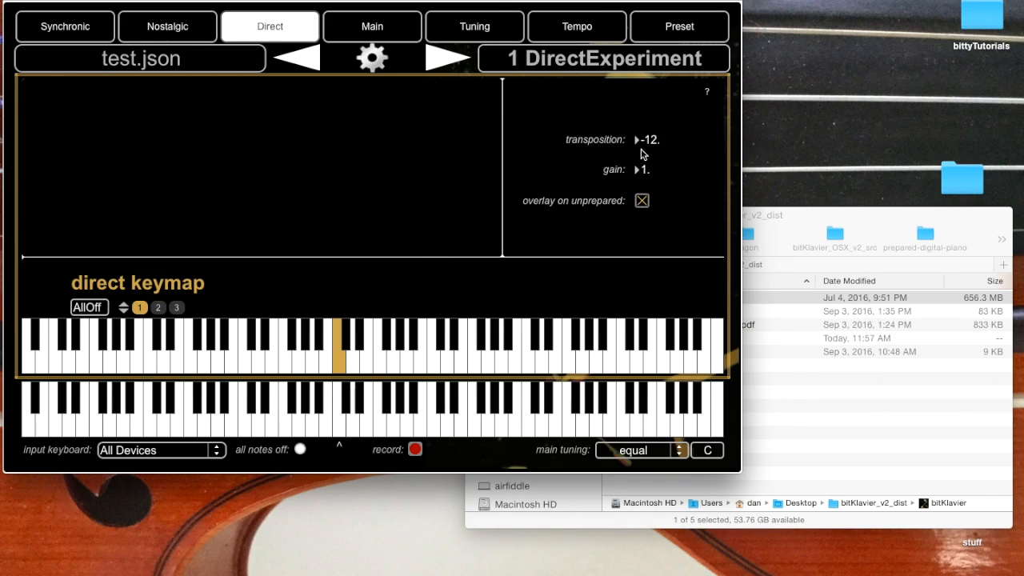
# - Check the three direct preparations stored in the DirectExperiment preset, ending on the first one
pyautogui.click(159, 307)
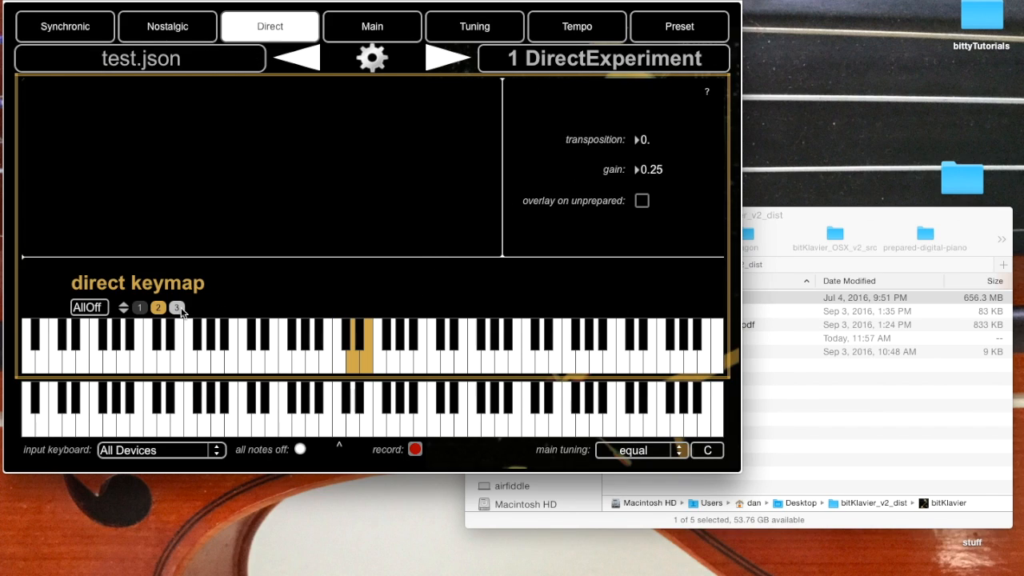
pyautogui.click(176, 308)
pyautogui.click(139, 308)
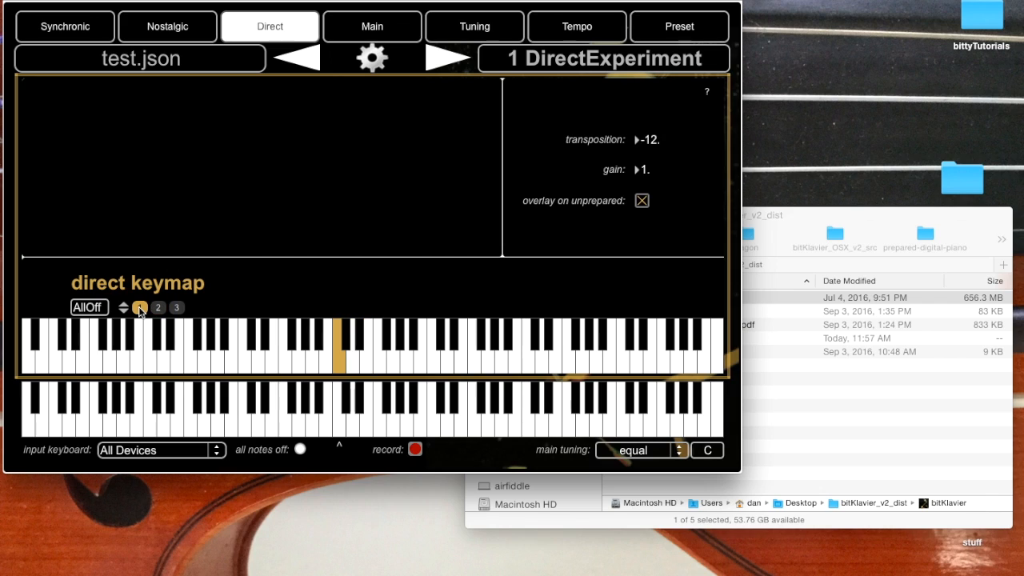